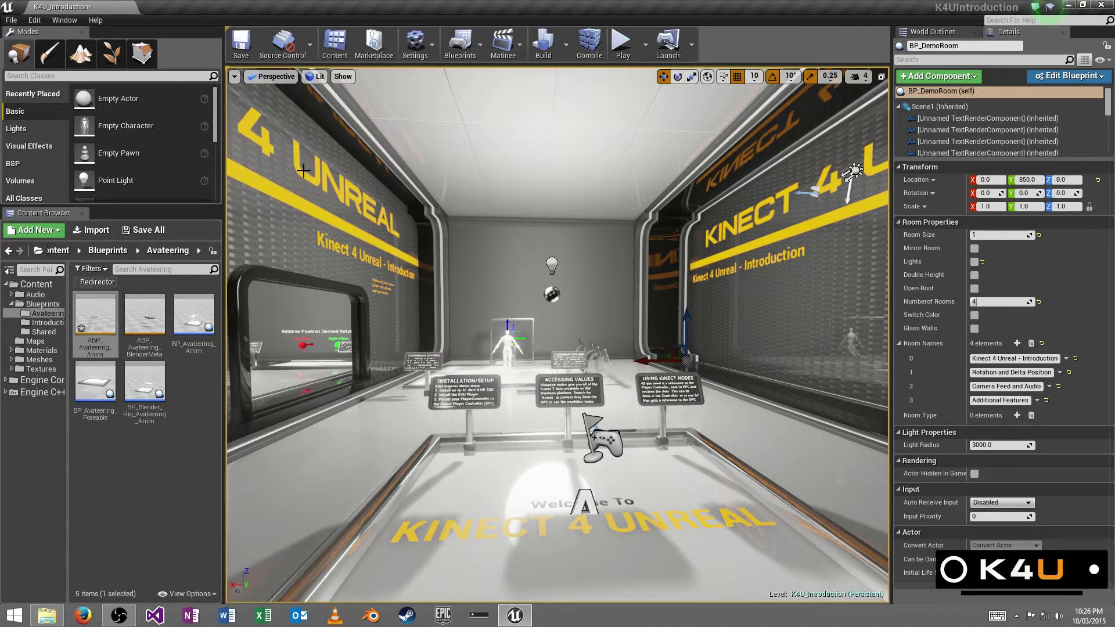
Step: Open the Plugins browser from the Window menu and filter it to the installed Kinect plugin
{"action": "left_click", "coordinate": [158, 450]}
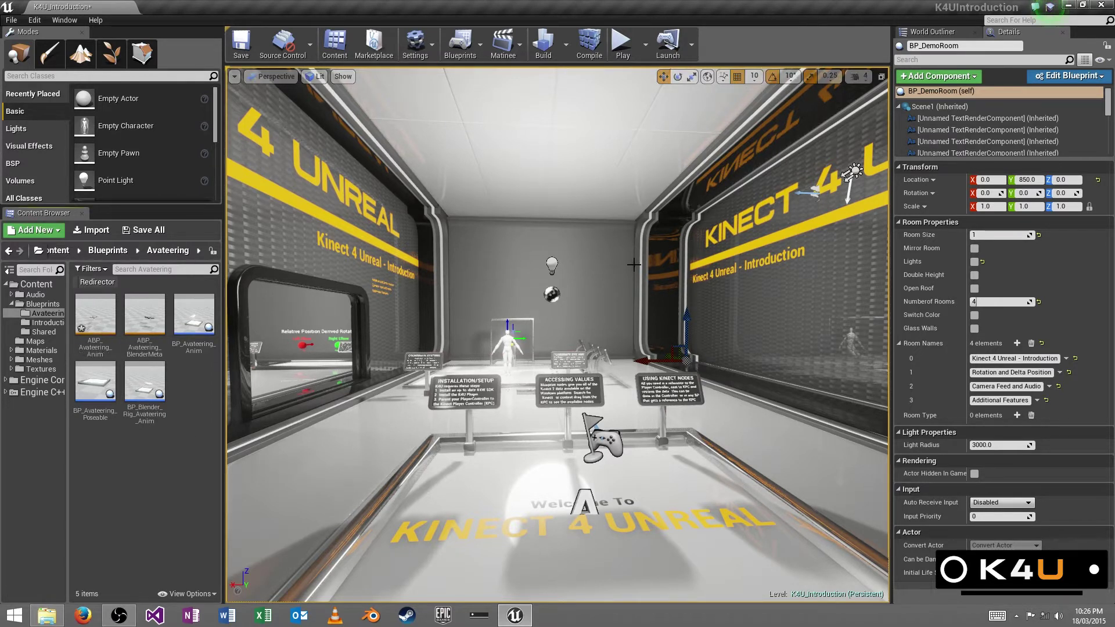
{"action": "left_click", "coordinate": [65, 20]}
{"action": "left_click", "coordinate": [113, 211]}
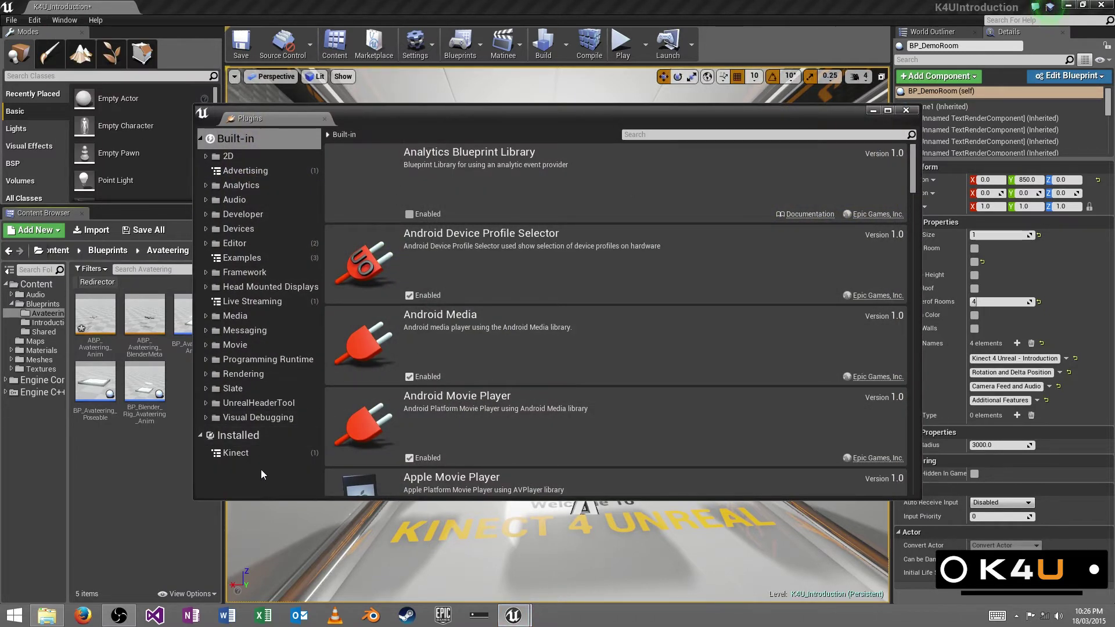
{"action": "left_click", "coordinate": [257, 452]}
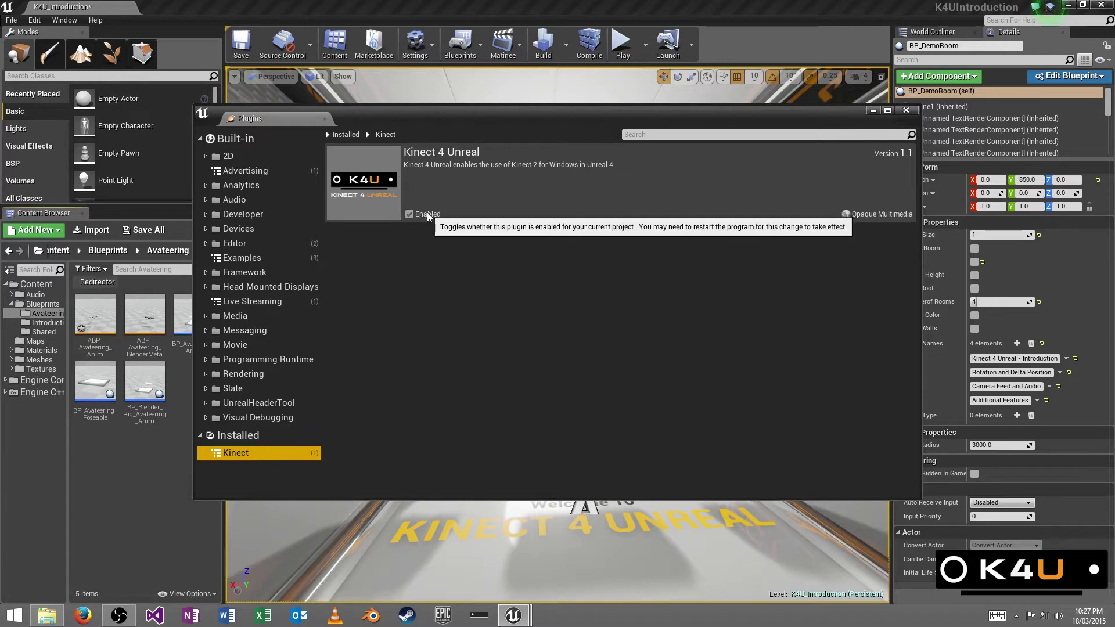
Step: Close the Plugins browser, move the view forward into the demo room, and save the level
{"action": "left_click", "coordinate": [906, 109]}
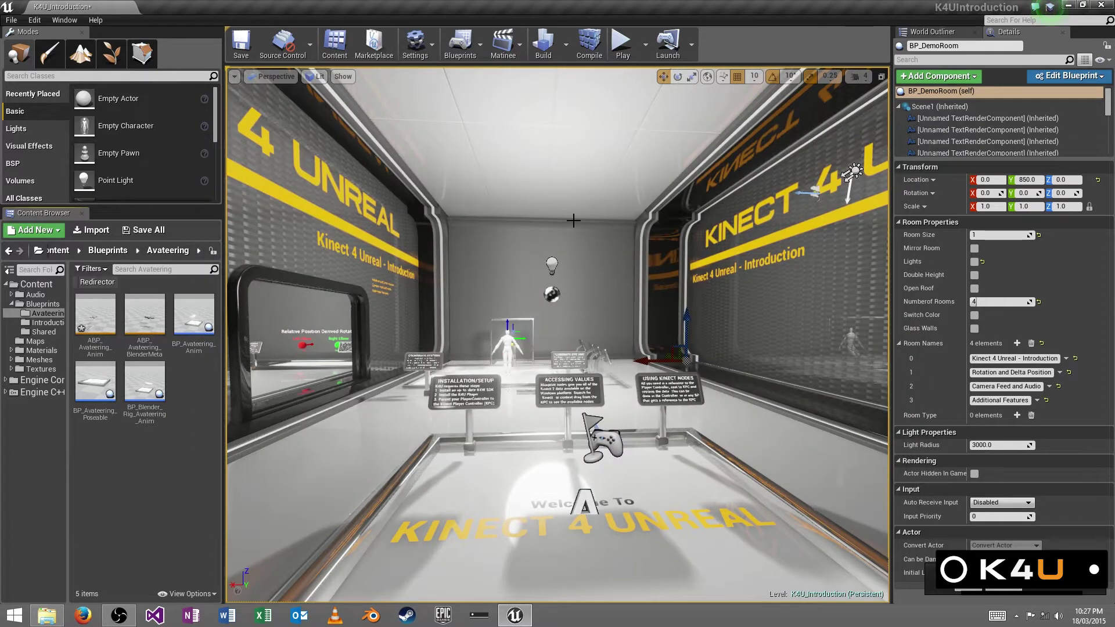
{"action": "scroll", "coordinate": [577, 236], "scroll_direction": "up", "scroll_amount": 3}
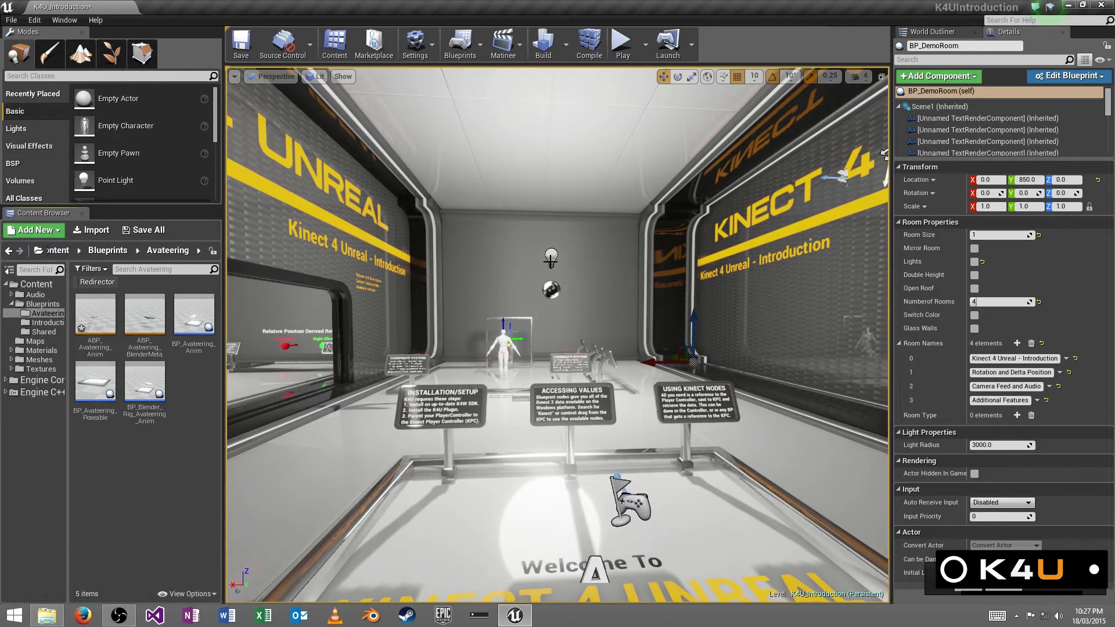
{"action": "key", "text": "ctrl+s"}
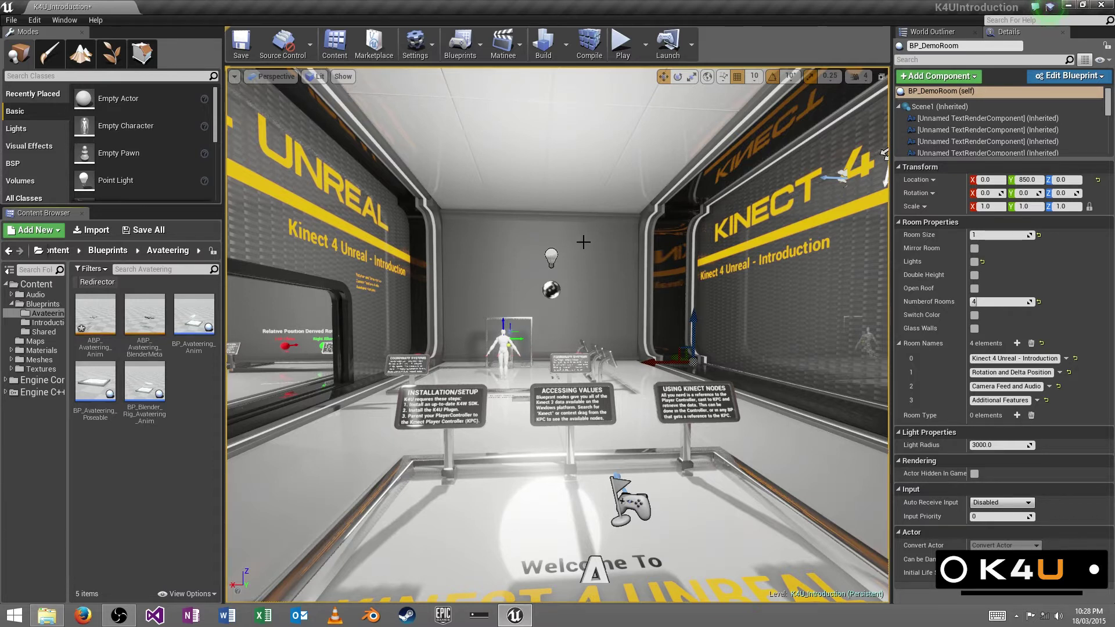
Step: Turn the view toward the left wall and start Play-In-Editor to see live Kinect skeleton tracking
{"action": "right_click_drag", "start_coordinate": [402, 117], "coordinate": [615, 255]}
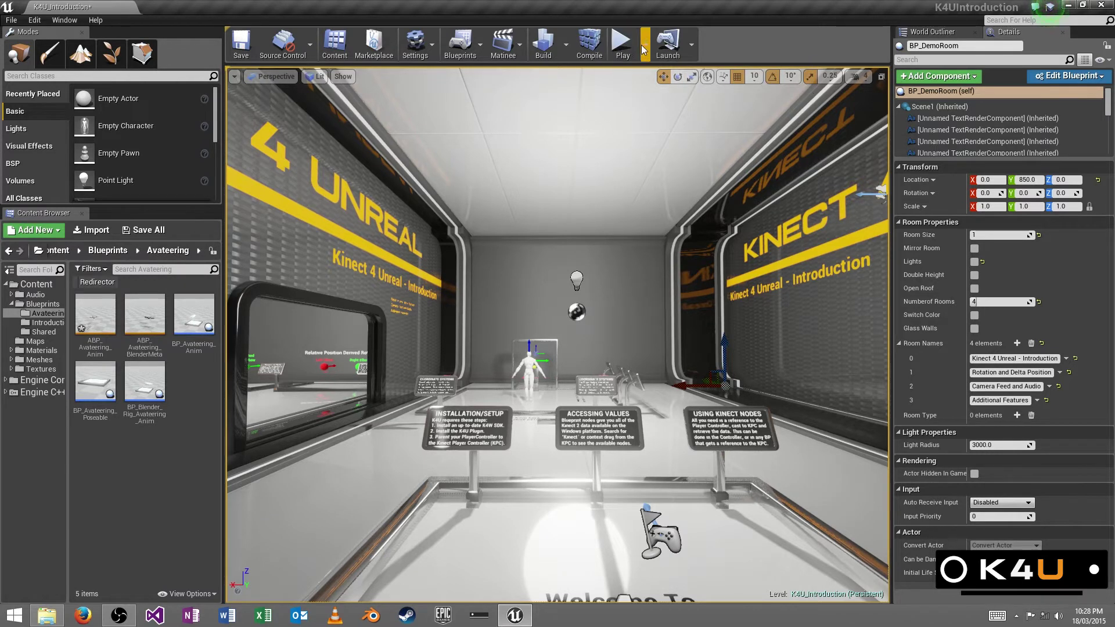
{"action": "left_click", "coordinate": [622, 46]}
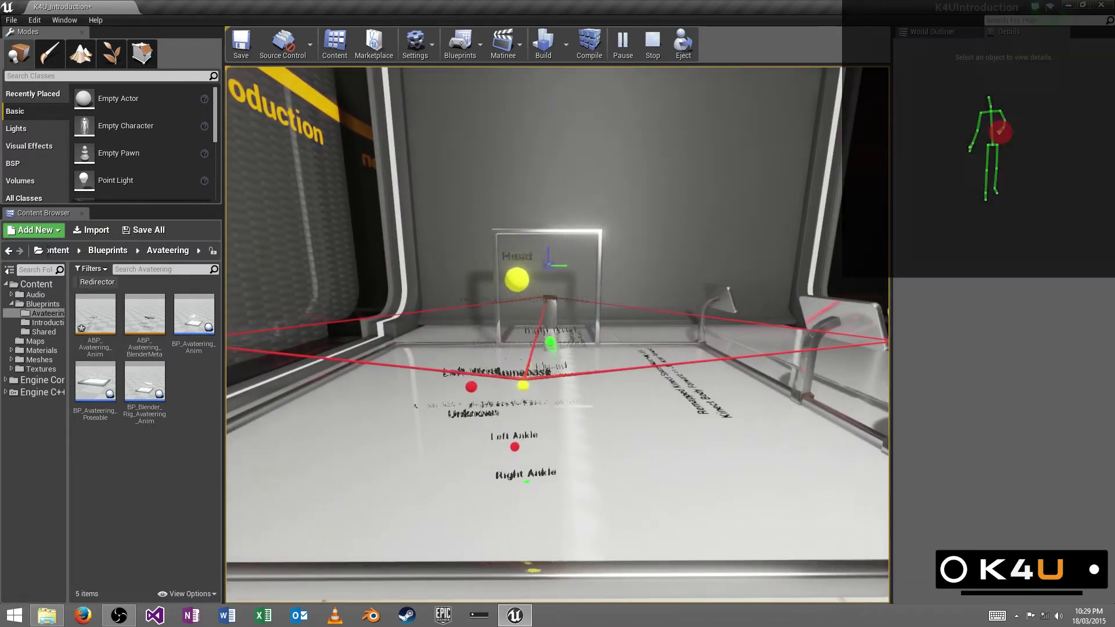
Step: Stop playing, select the BP_Introduction_Bones3D exhibit, and open it in the Blueprint Editor
{"action": "key", "text": "Escape"}
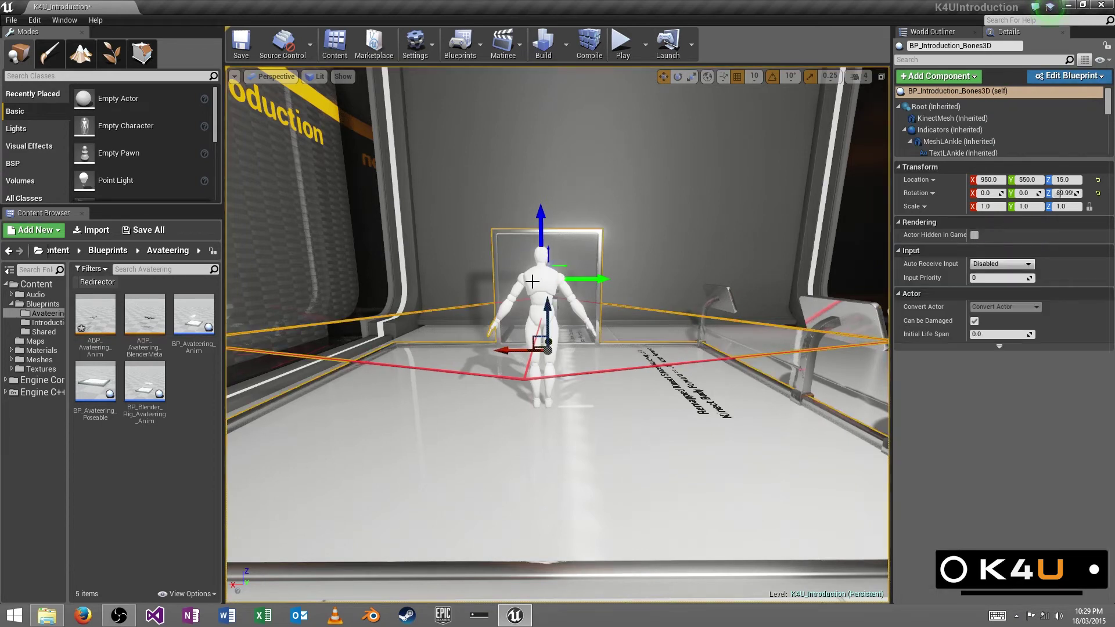
{"action": "left_click", "coordinate": [584, 259]}
{"action": "left_click", "coordinate": [1072, 75]}
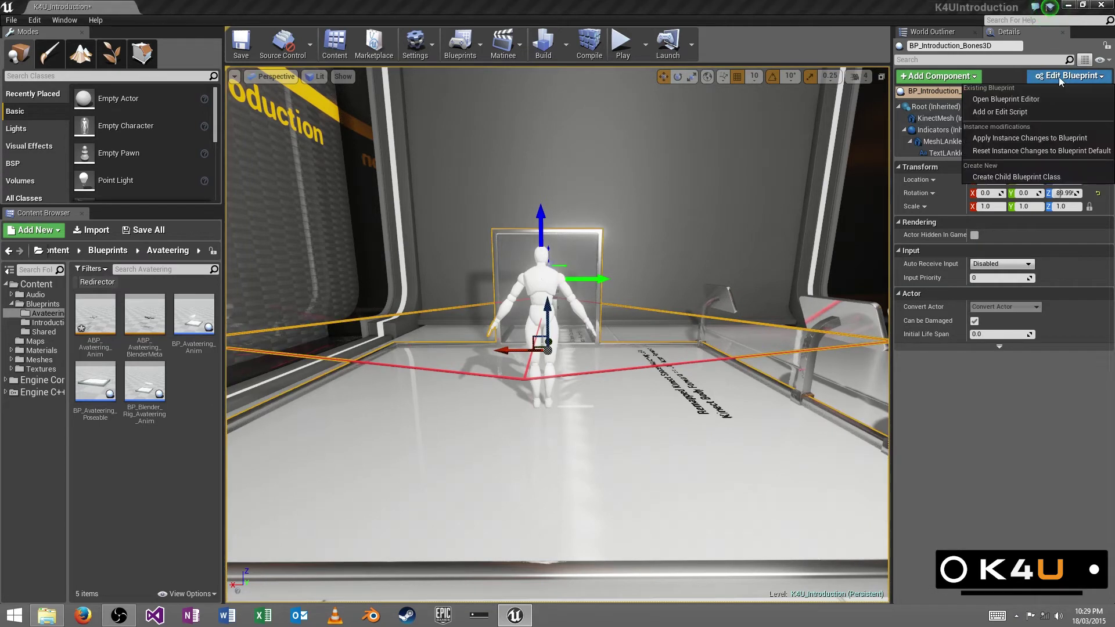
{"action": "left_click", "coordinate": [1015, 101]}
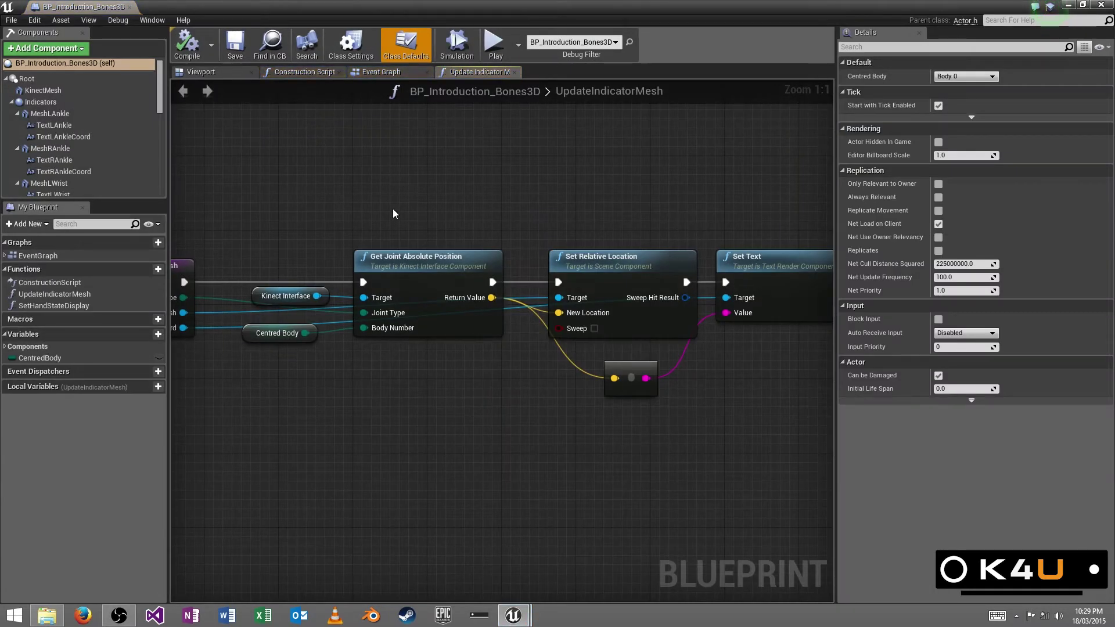
Step: Open the UpdateIndicatorMesh function graph and inspect its Kinect Interface variable node
{"action": "right_click_drag", "start_coordinate": [254, 208], "coordinate": [349, 197]}
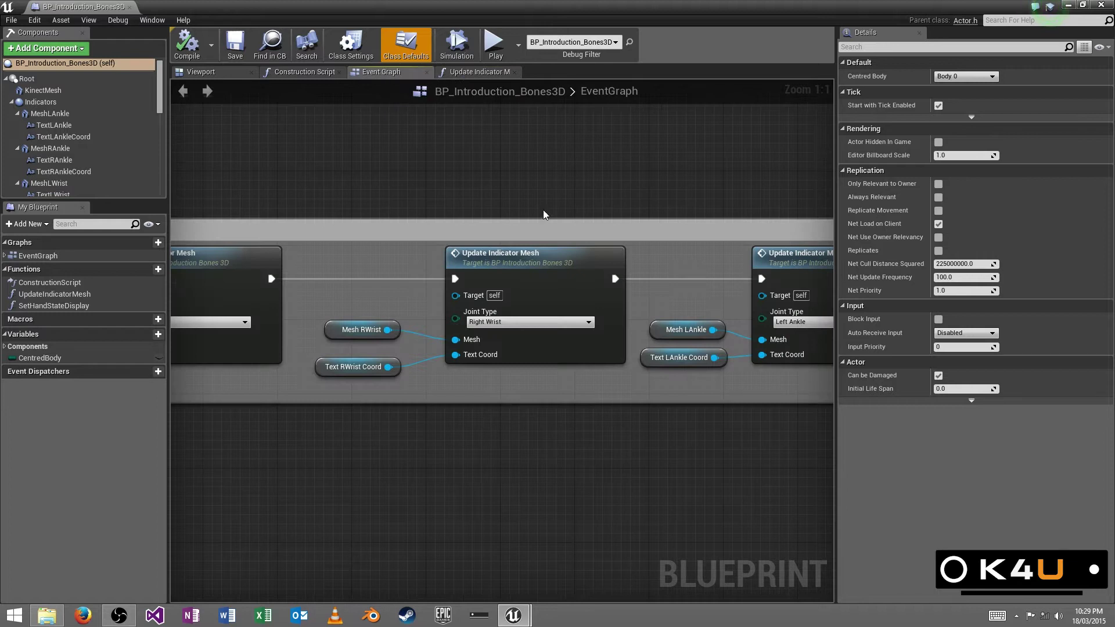
{"action": "double_click", "coordinate": [563, 231]}
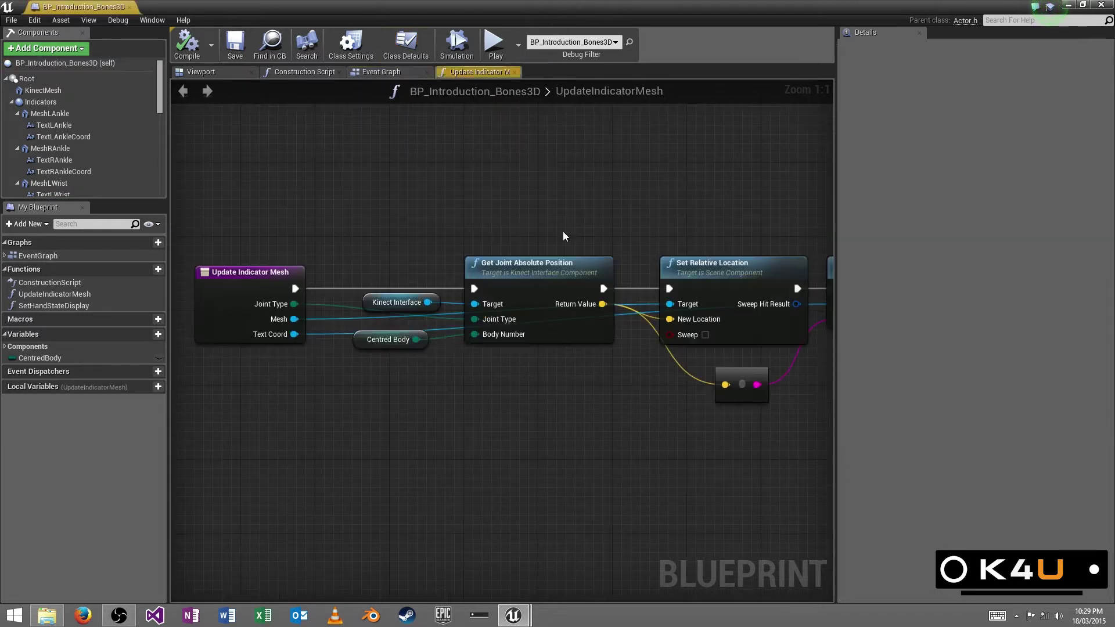
{"action": "mouse_move", "coordinate": [437, 338]}
{"action": "right_mouse_down"}
{"action": "mouse_move", "coordinate": [295, 300]}
{"action": "mouse_move", "coordinate": [452, 322]}
{"action": "right_mouse_up"}
{"action": "left_click", "coordinate": [452, 318]}
{"action": "left_click", "coordinate": [520, 259]}
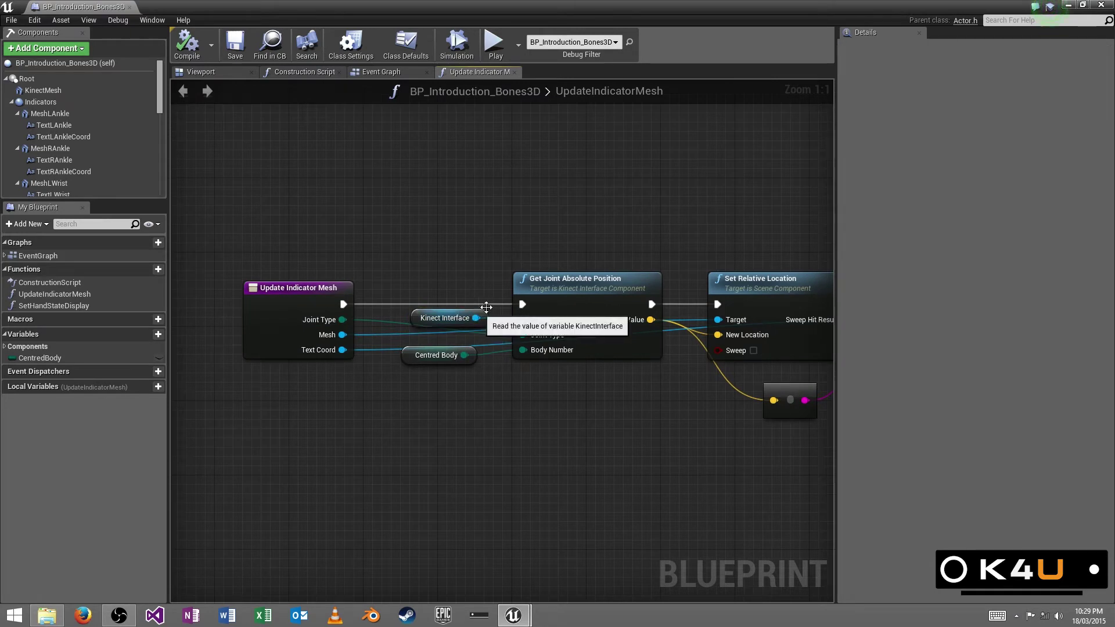
{"action": "right_click_drag", "start_coordinate": [507, 296], "coordinate": [435, 268]}
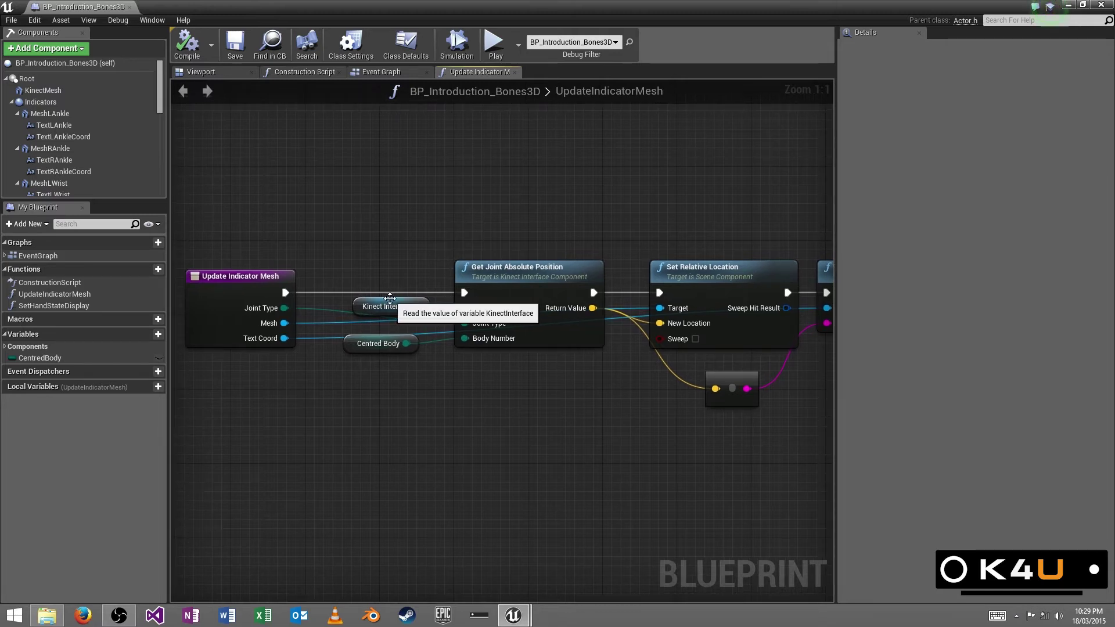
{"action": "left_click", "coordinate": [387, 306]}
{"action": "left_click", "coordinate": [763, 175]}
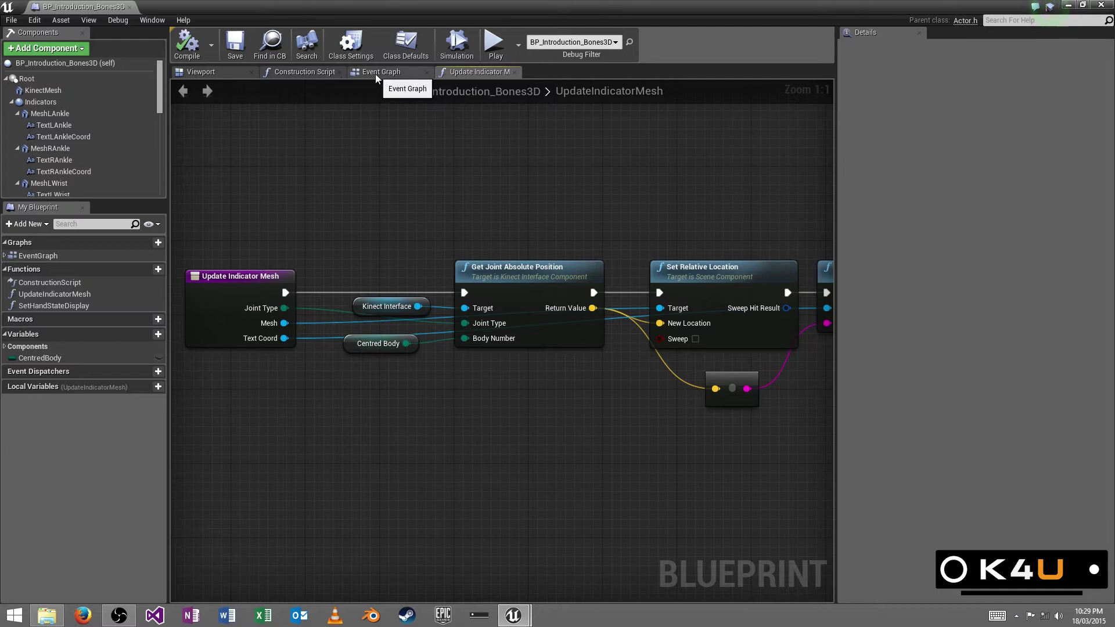
{"action": "left_click", "coordinate": [201, 71]}
{"action": "left_click", "coordinate": [478, 72]}
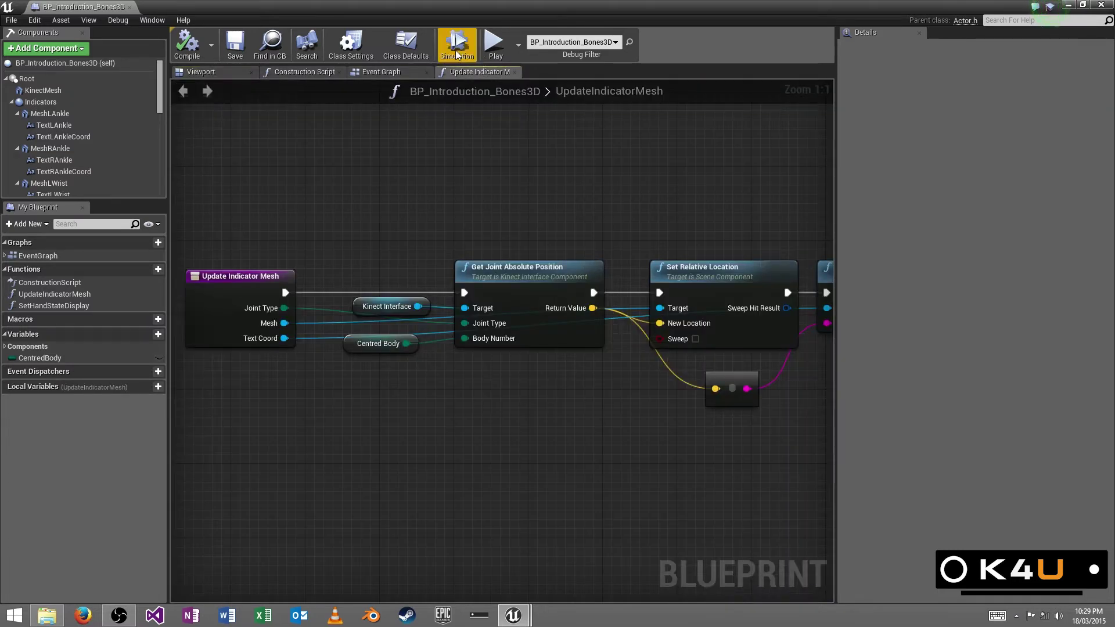
{"action": "left_click", "coordinate": [54, 48]}
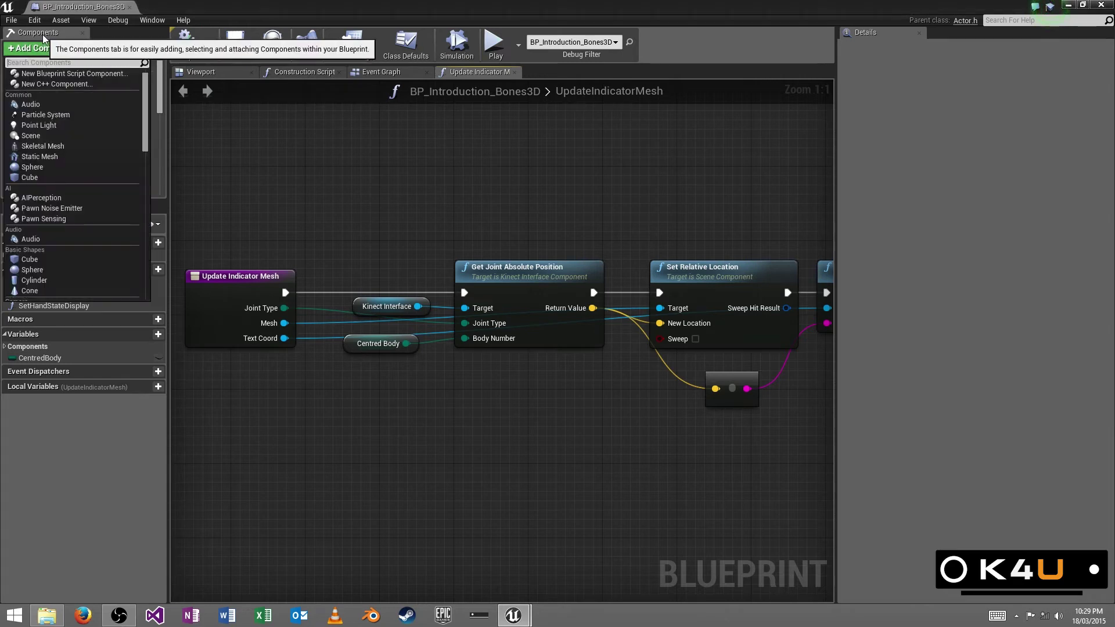
{"action": "type", "text": "kin"}
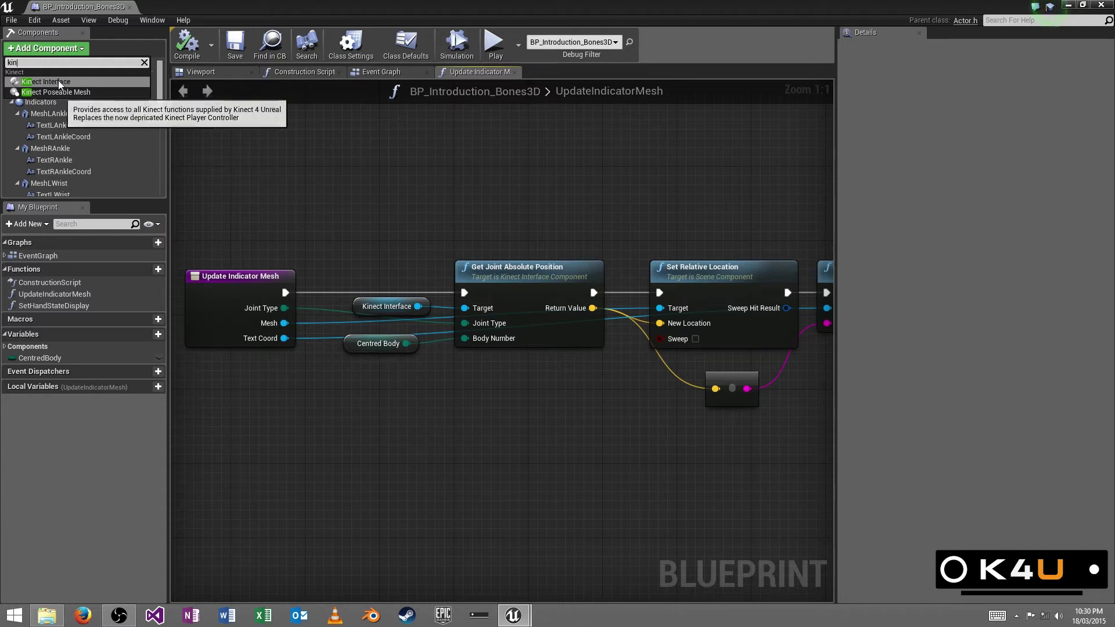
{"action": "left_click", "coordinate": [144, 63]}
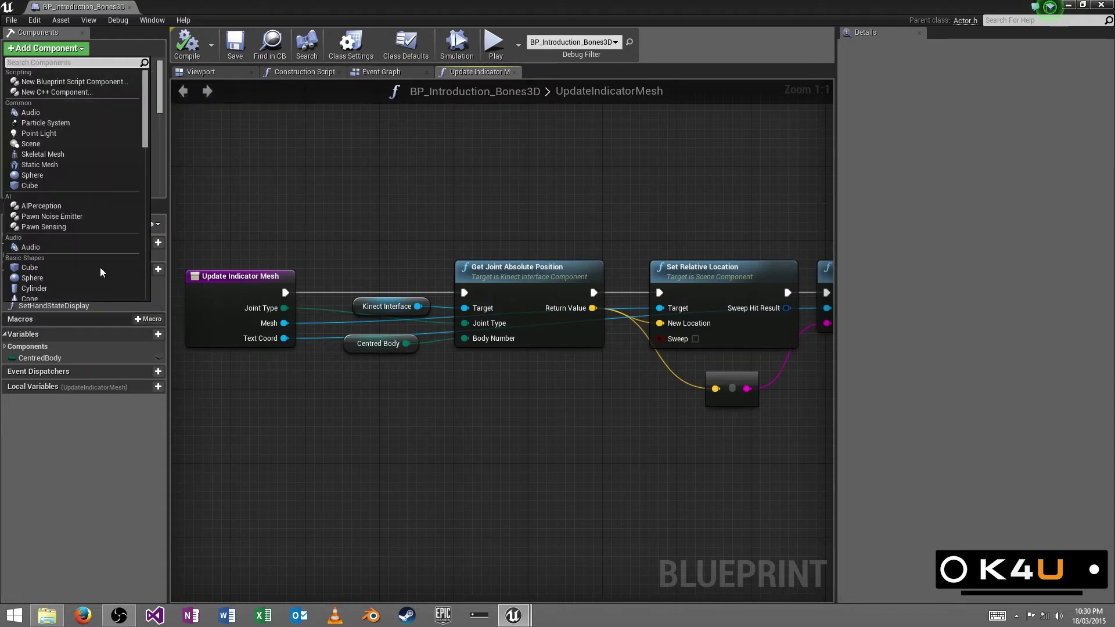
{"action": "left_click", "coordinate": [346, 173]}
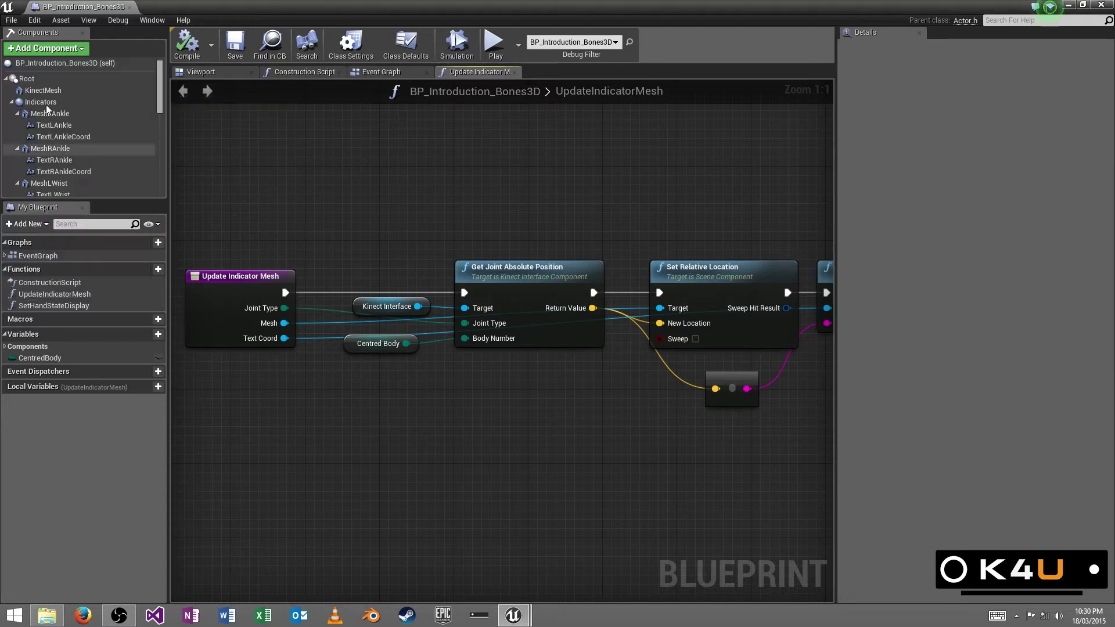
{"action": "left_click", "coordinate": [390, 72]}
{"action": "left_click", "coordinate": [474, 73]}
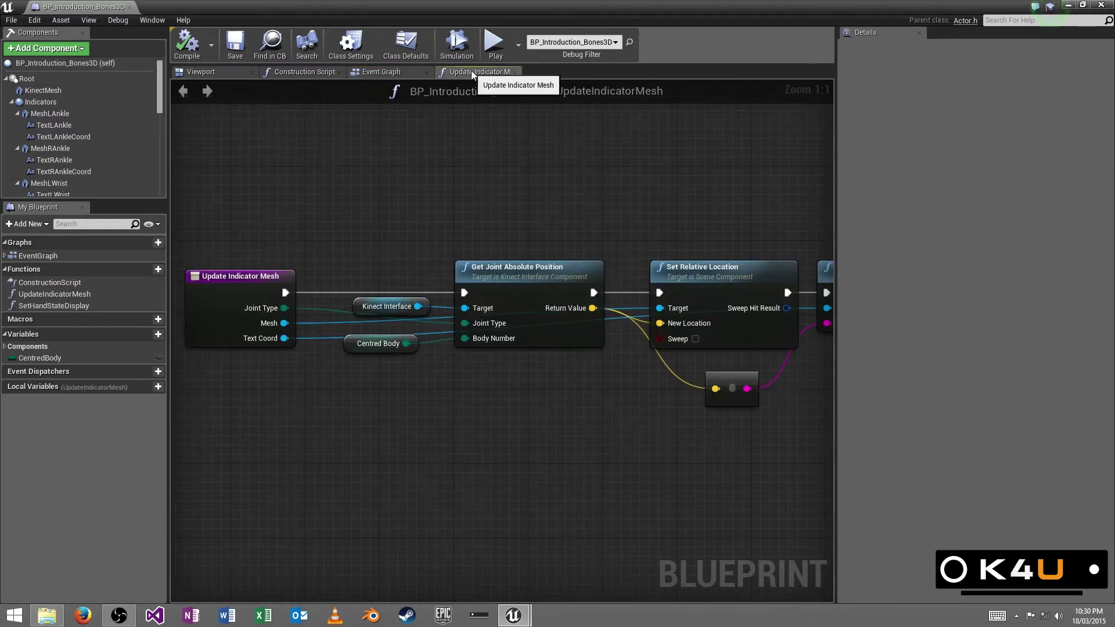
{"action": "left_click", "coordinate": [376, 298]}
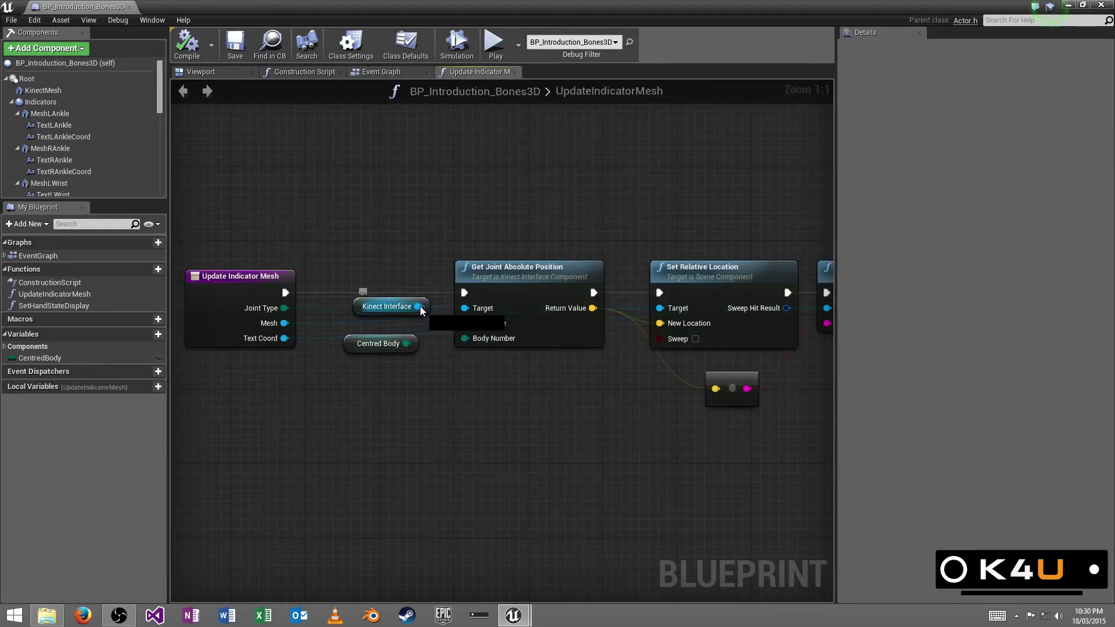
{"action": "left_click_drag", "start_coordinate": [418, 306], "coordinate": [475, 210]}
{"action": "type", "text": "kinect"}
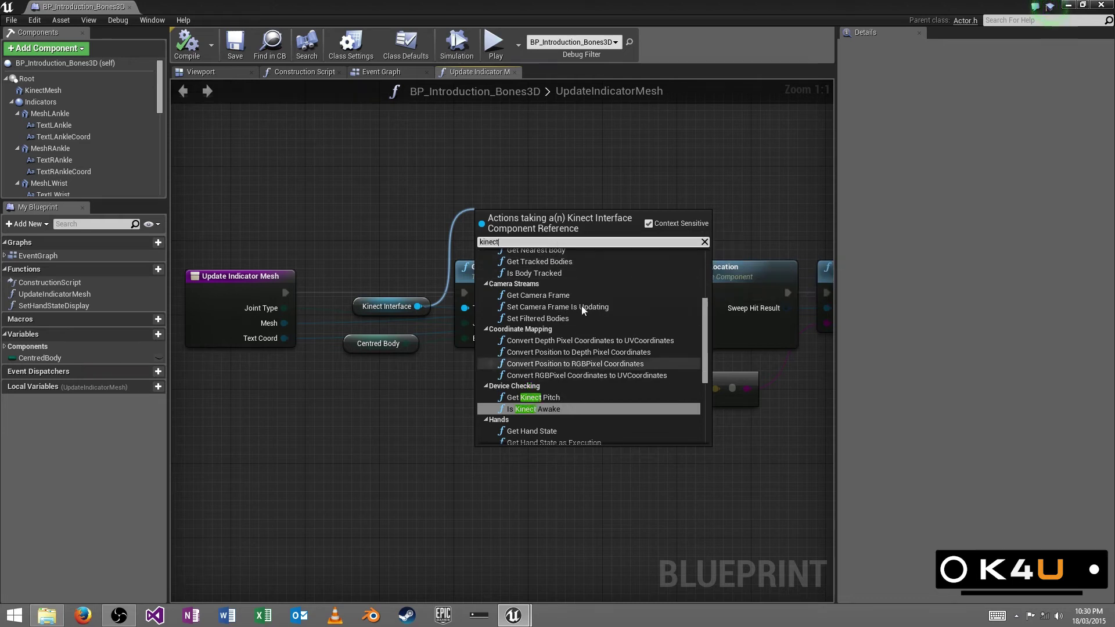
{"action": "scroll", "coordinate": [599, 358], "scroll_direction": "down", "scroll_amount": 3}
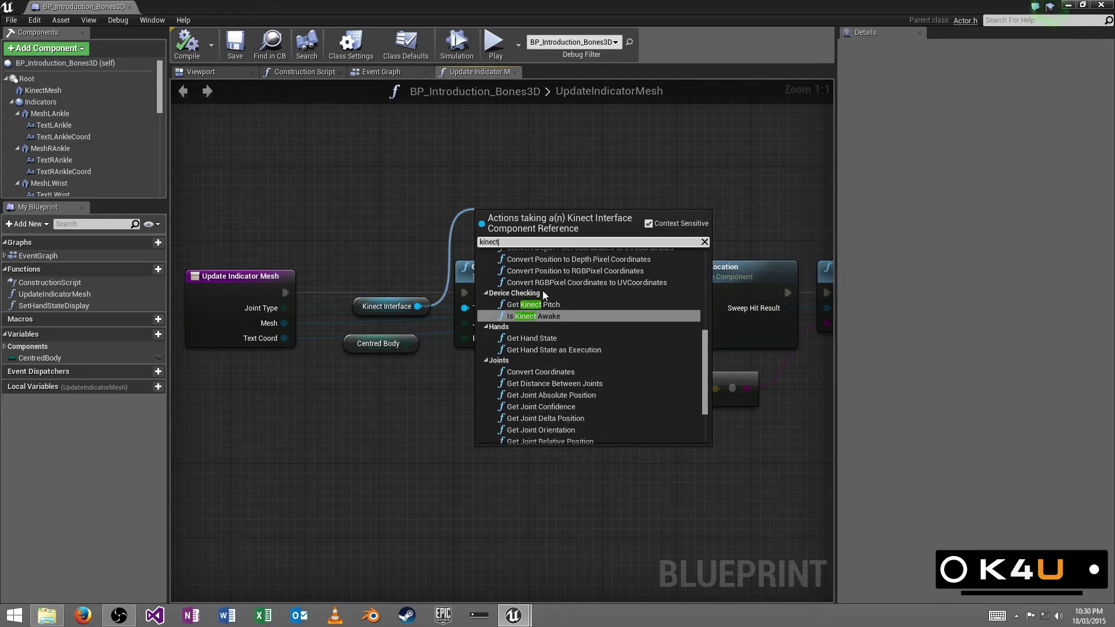
{"action": "scroll", "coordinate": [560, 415], "scroll_direction": "down", "scroll_amount": 3}
{"action": "left_click", "coordinate": [551, 313]}
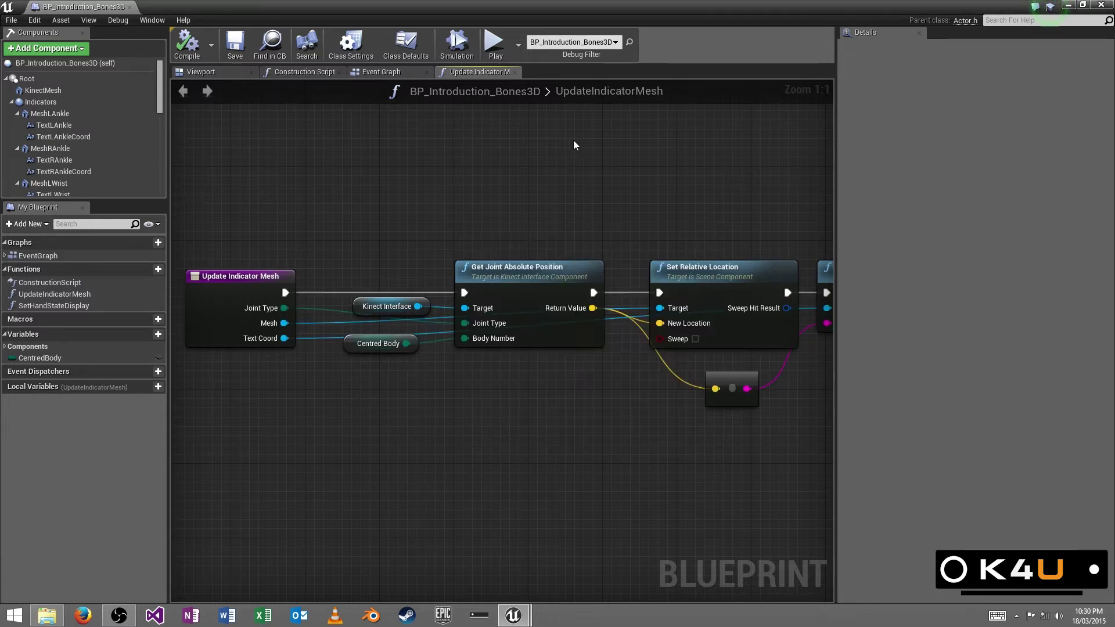
{"action": "right_click_drag", "start_coordinate": [737, 304], "coordinate": [640, 253]}
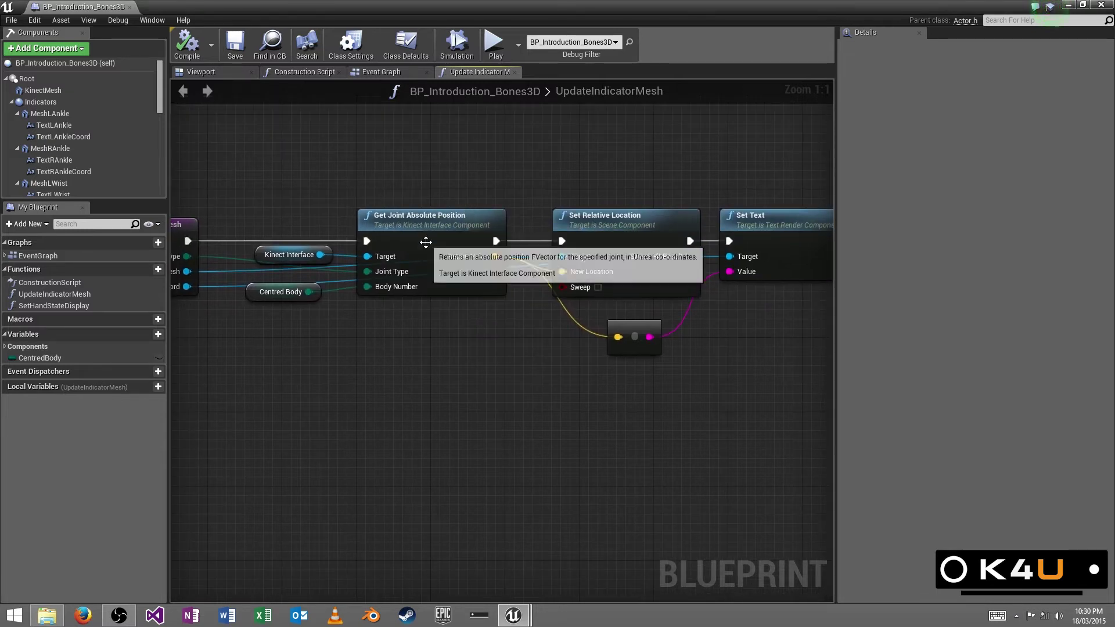
{"action": "left_click_drag", "start_coordinate": [495, 256], "coordinate": [562, 271]}
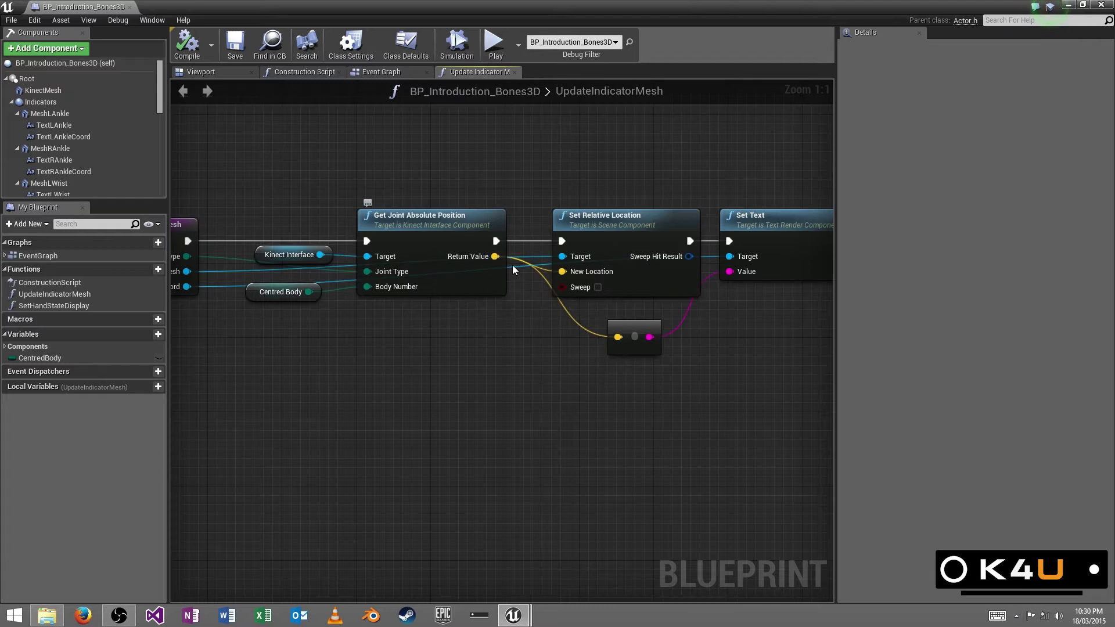
{"action": "right_click_drag", "start_coordinate": [615, 314], "coordinate": [634, 345]}
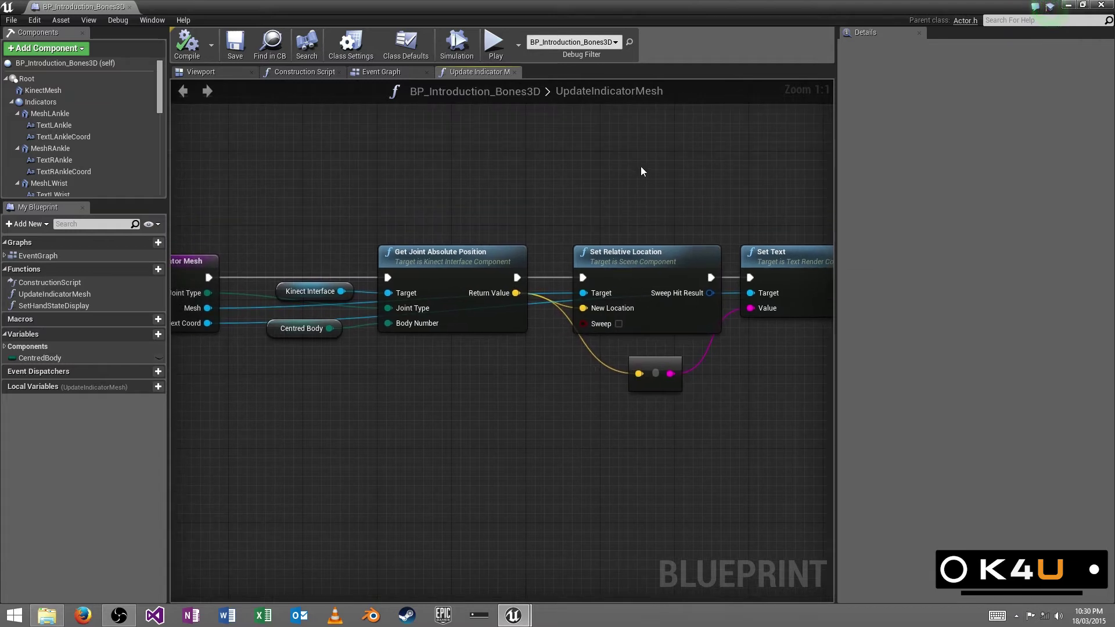
{"action": "right_click_drag", "start_coordinate": [643, 167], "coordinate": [639, 206]}
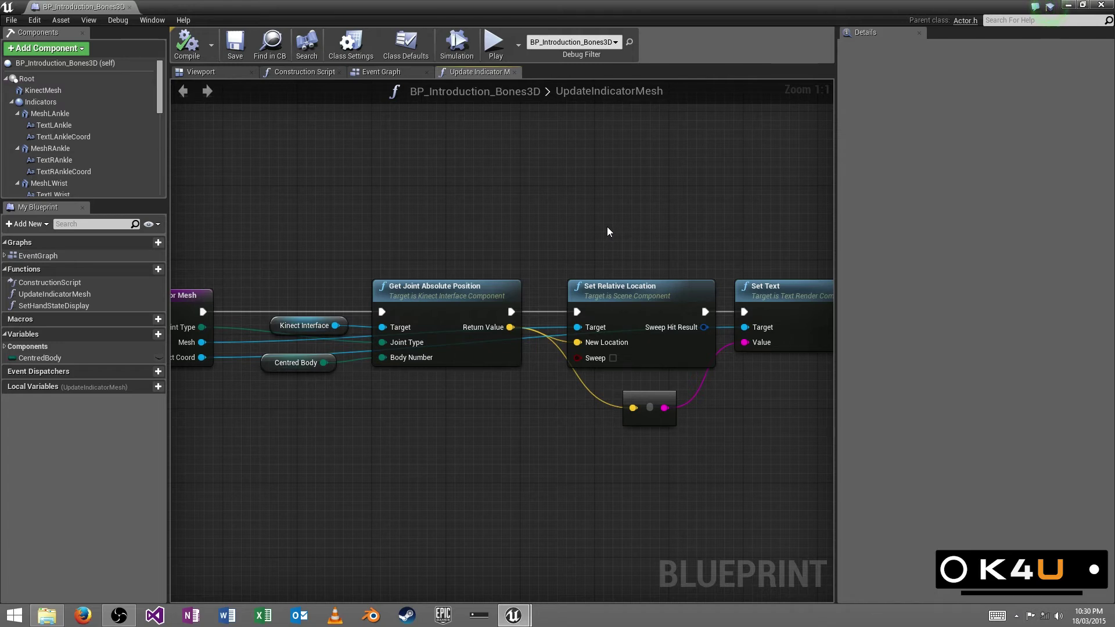
{"action": "right_click_drag", "start_coordinate": [618, 221], "coordinate": [503, 206]}
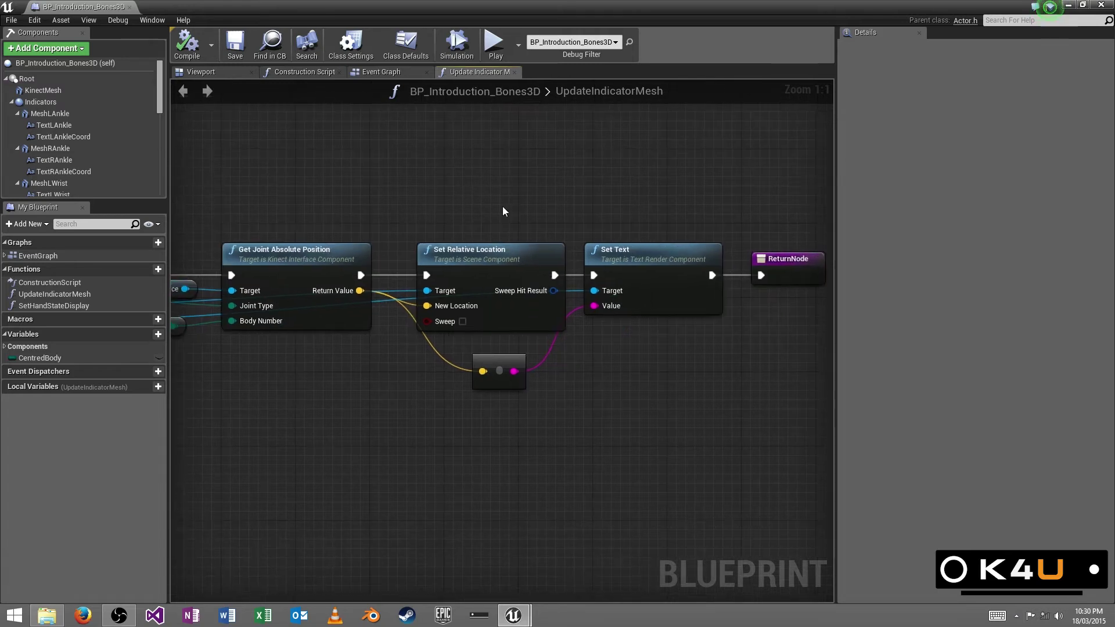
{"action": "left_click", "coordinate": [482, 249]}
{"action": "left_click", "coordinate": [592, 211]}
{"action": "right_click_drag", "start_coordinate": [500, 164], "coordinate": [635, 154]}
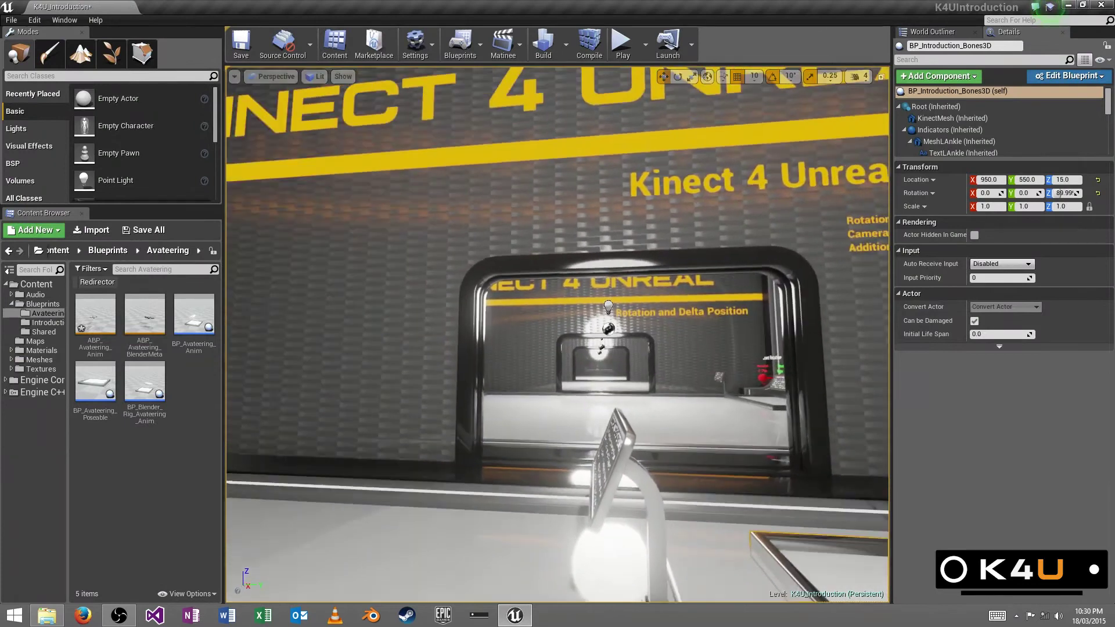
Step: Move the camera forward toward the Volume and Beam Angle exhibit and start Play-In-Editor
{"action": "scroll", "coordinate": [623, 247], "scroll_direction": "up", "scroll_amount": 3}
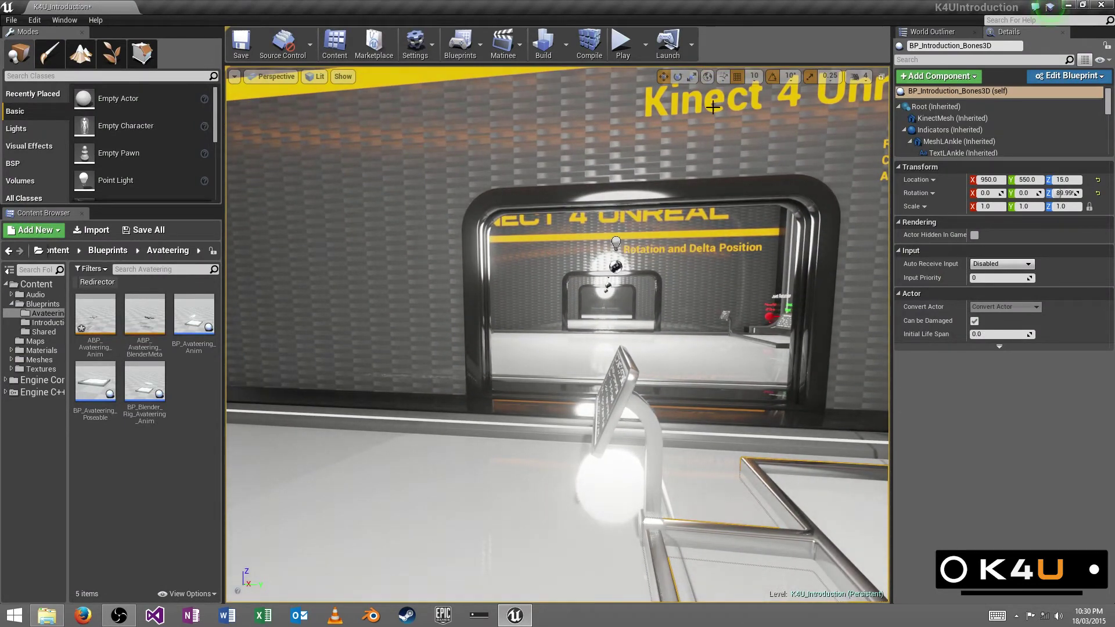
{"action": "left_click", "coordinate": [621, 45]}
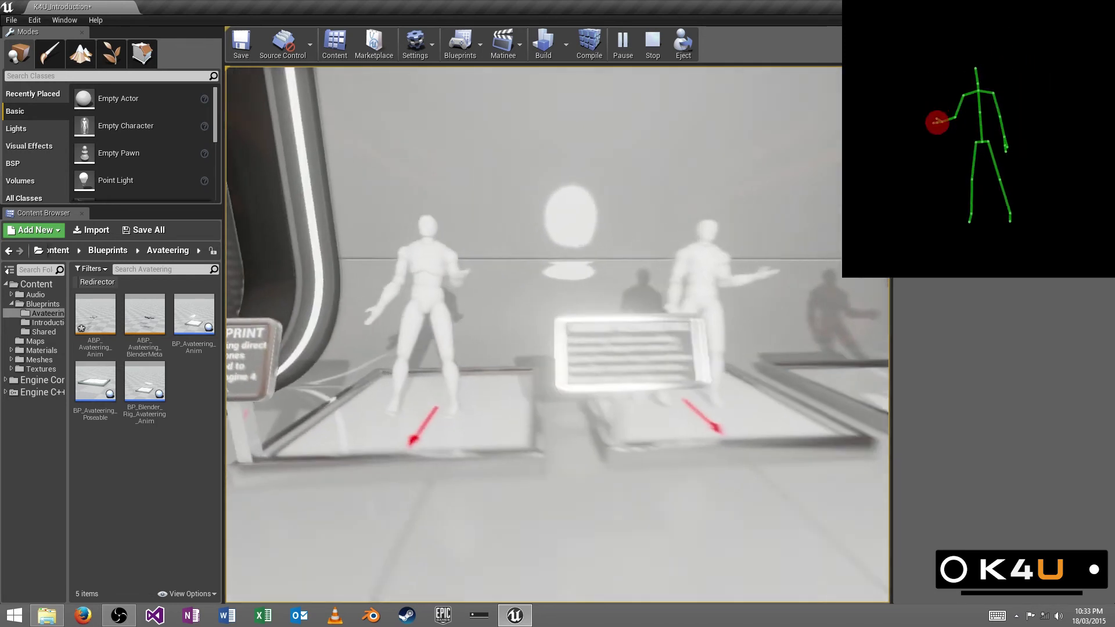
Step: Stop the play session and open the ABP_Avateering_Anim animation blueprint from the Content Browser
{"action": "key", "text": "Escape"}
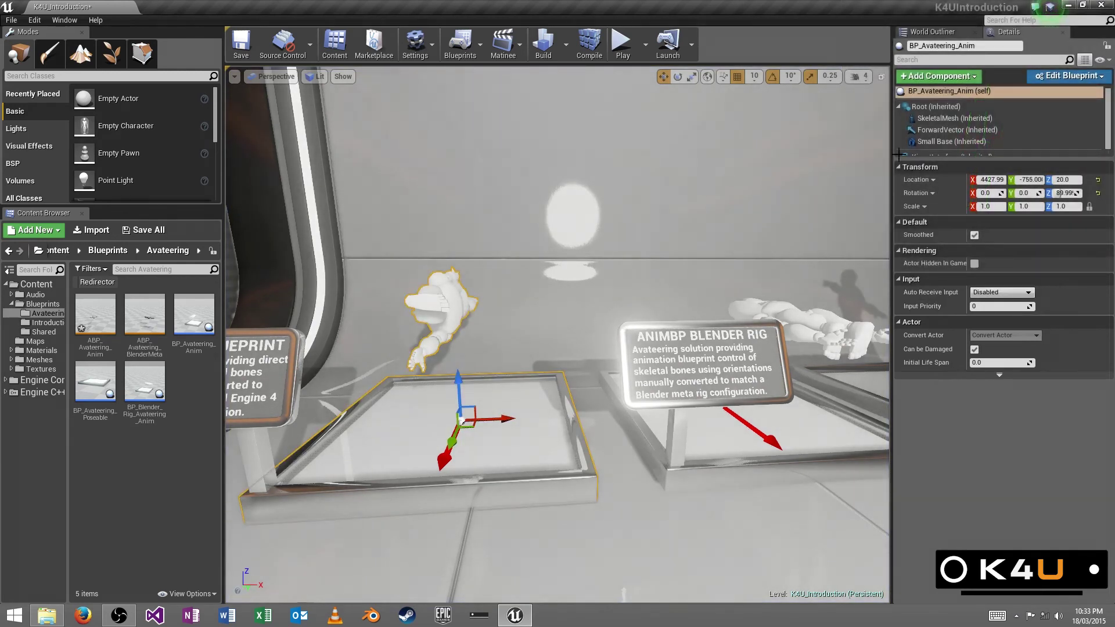
{"action": "left_click", "coordinate": [1070, 75]}
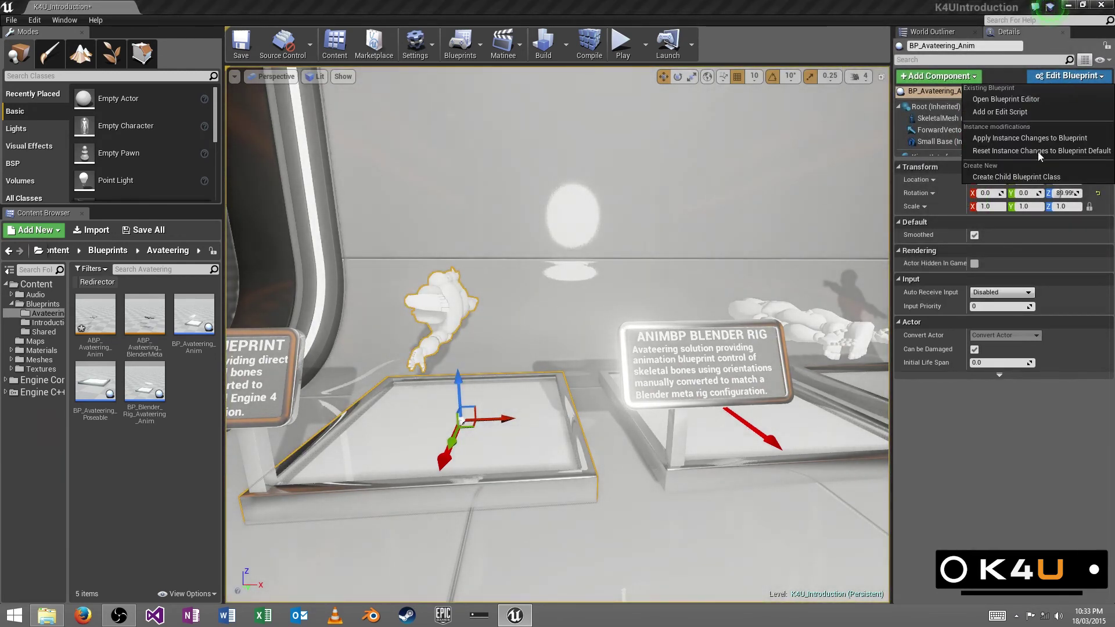
{"action": "left_click", "coordinate": [1038, 400]}
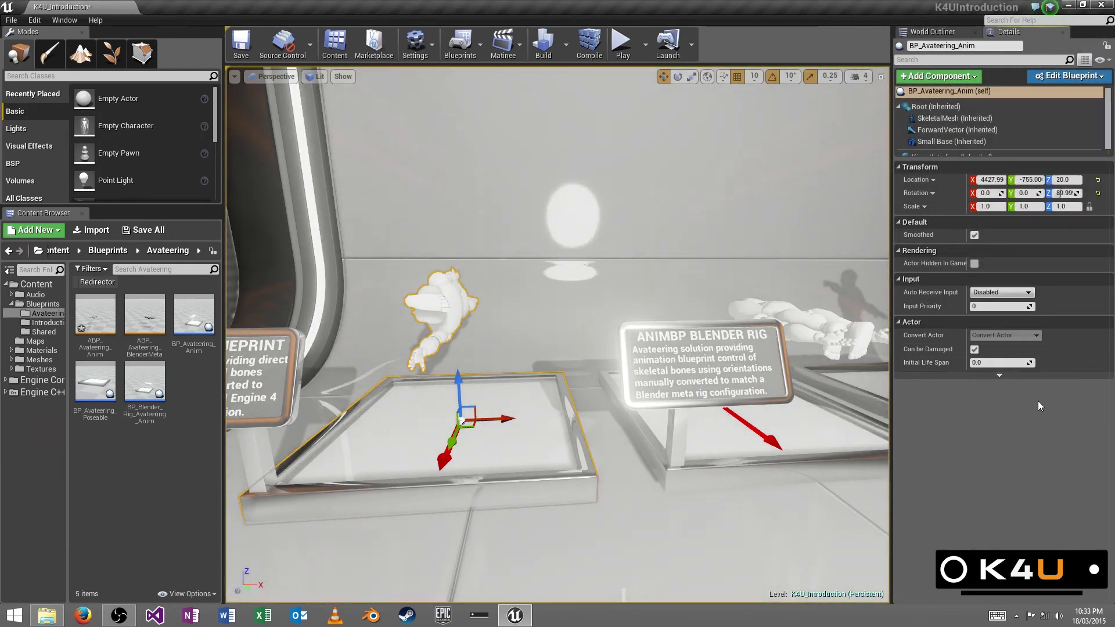
{"action": "double_click", "coordinate": [95, 316]}
Step: Navigate the AnimGraph to frame the Core, Arms and Legs groups, including the Neck node
{"action": "scroll", "coordinate": [442, 281], "scroll_direction": "down", "scroll_amount": 5}
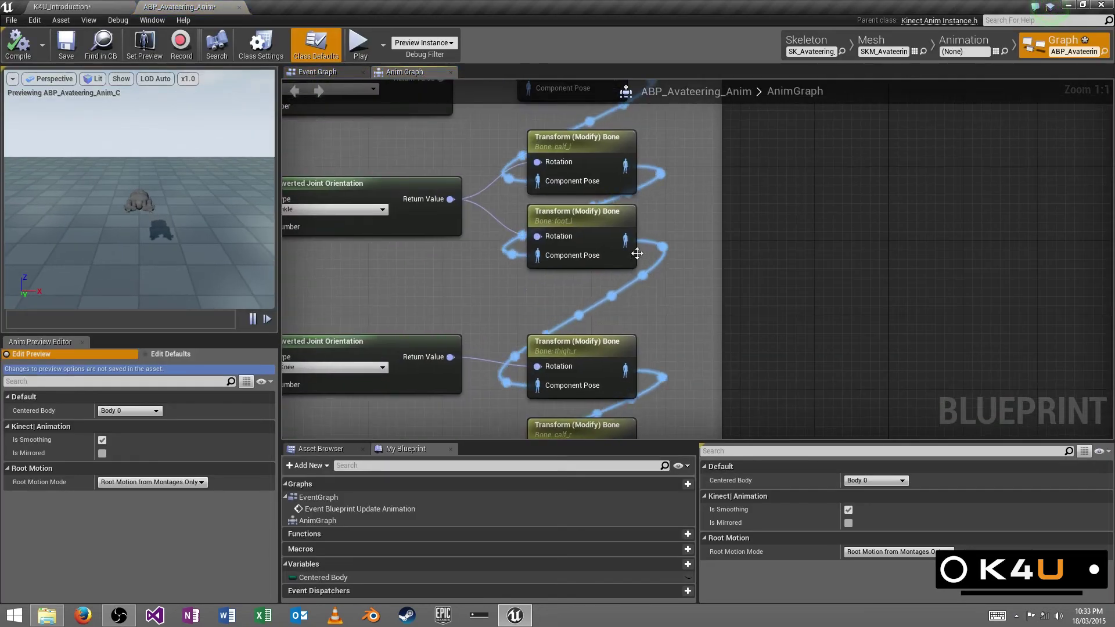
{"action": "scroll", "coordinate": [662, 250], "scroll_direction": "down", "scroll_amount": 7}
{"action": "scroll", "coordinate": [668, 191], "scroll_direction": "up", "scroll_amount": 3}
{"action": "right_click_drag", "start_coordinate": [664, 179], "coordinate": [698, 288]}
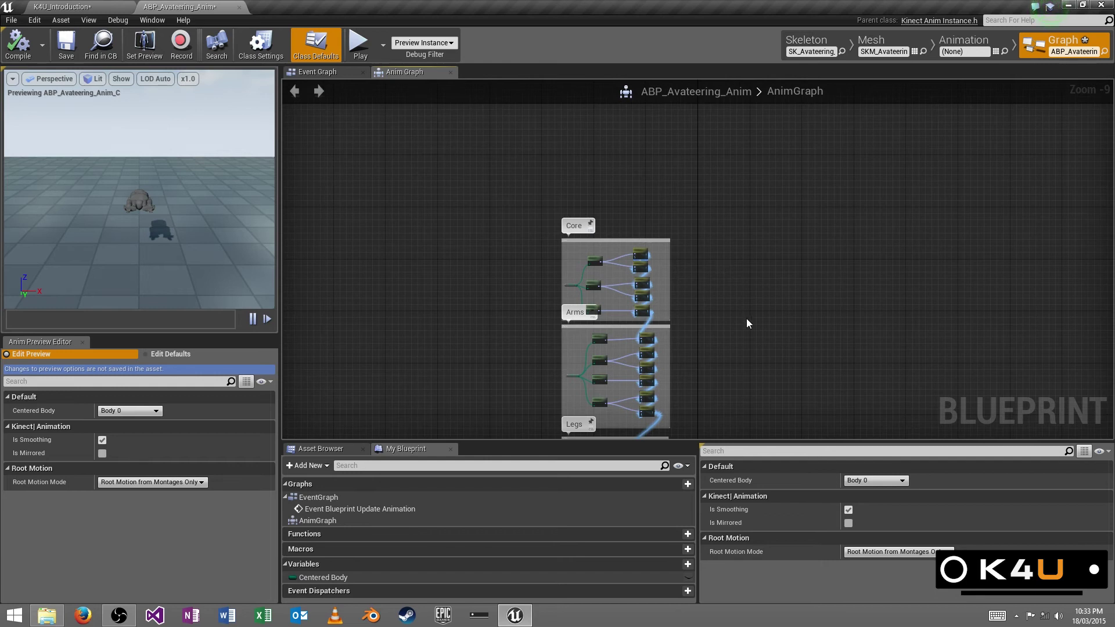
{"action": "scroll", "coordinate": [605, 274], "scroll_direction": "up", "scroll_amount": 8}
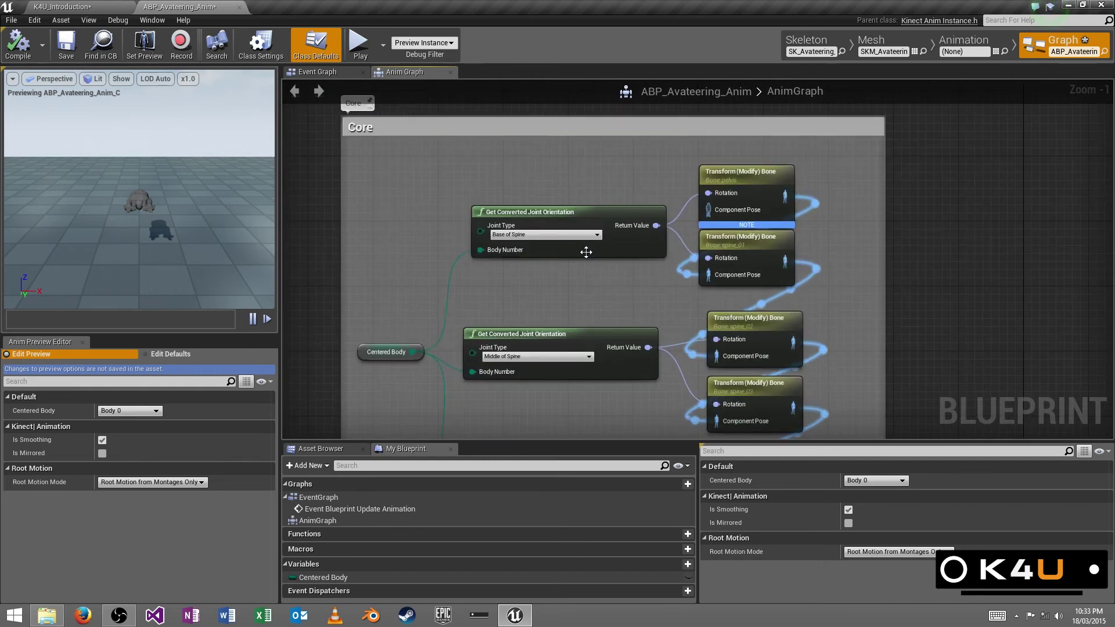
{"action": "right_click_drag", "start_coordinate": [586, 259], "coordinate": [624, 309]}
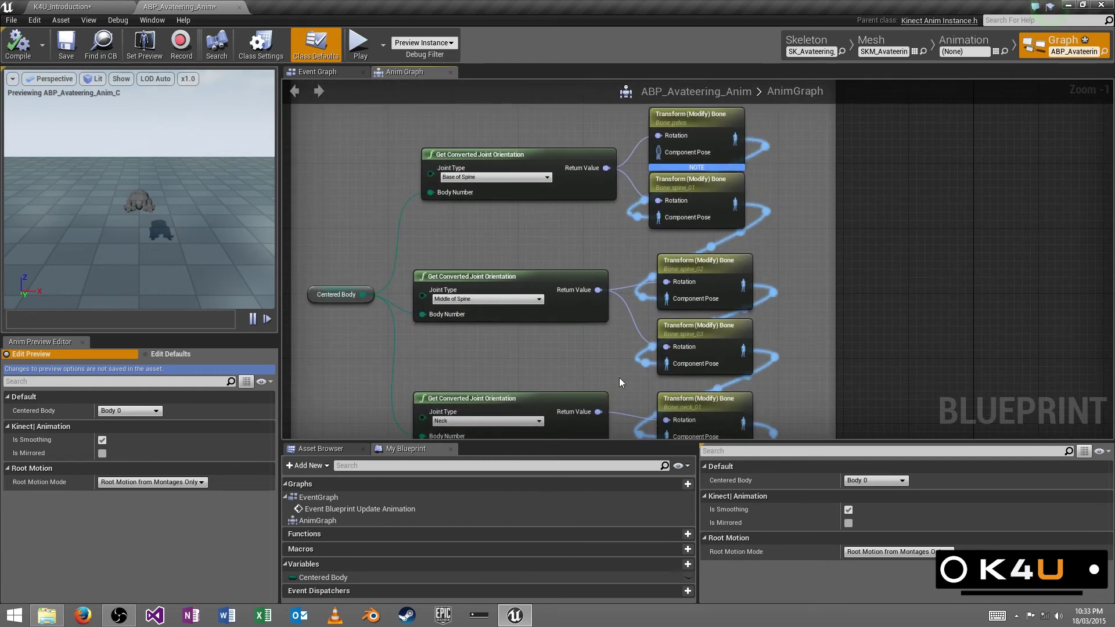
{"action": "scroll", "coordinate": [624, 348], "scroll_direction": "down", "scroll_amount": 6}
{"action": "right_click_drag", "start_coordinate": [580, 402], "coordinate": [558, 362]}
Step: Zoom into the Core group, inspect the Centered Body node, and centre the Base of Spine node
{"action": "scroll", "coordinate": [578, 249], "scroll_direction": "up", "scroll_amount": 6}
{"action": "right_click_drag", "start_coordinate": [624, 142], "coordinate": [598, 199]}
{"action": "scroll", "coordinate": [597, 199], "scroll_direction": "up", "scroll_amount": 1}
{"action": "right_click_drag", "start_coordinate": [603, 152], "coordinate": [593, 215]}
{"action": "left_click", "coordinate": [362, 391]}
{"action": "left_click", "coordinate": [365, 333]}
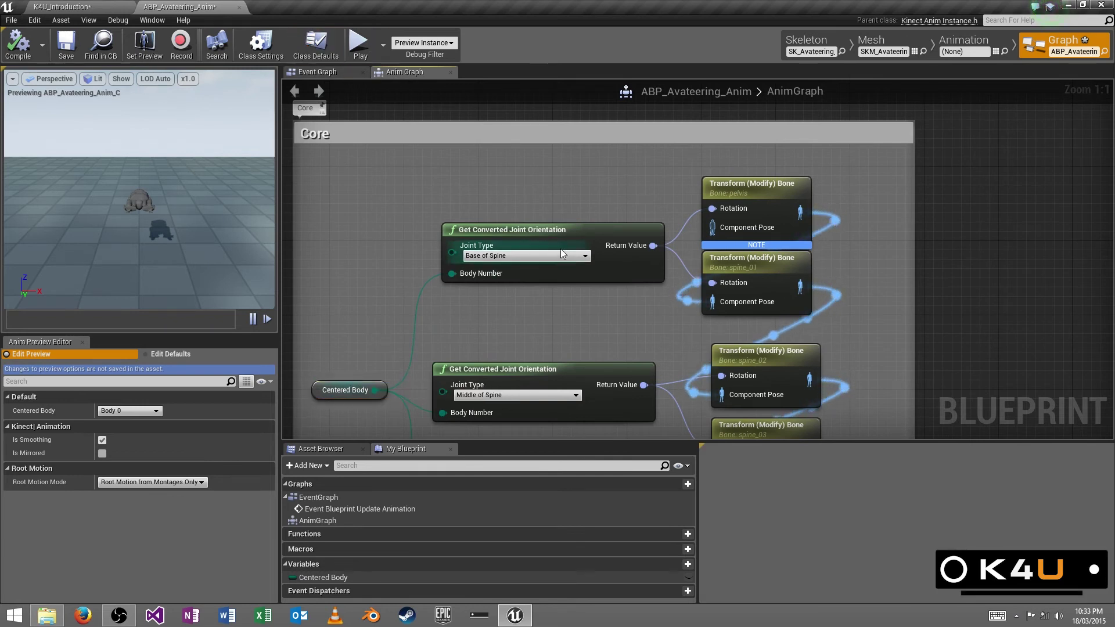
{"action": "right_click_drag", "start_coordinate": [598, 164], "coordinate": [617, 180]}
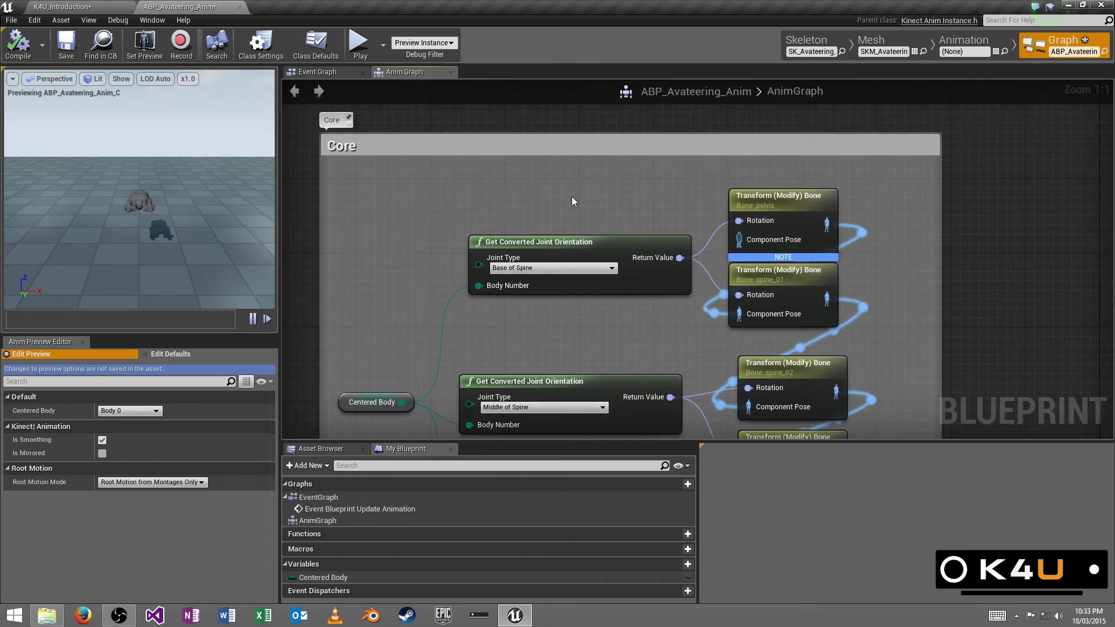
{"action": "right_click_drag", "start_coordinate": [573, 199], "coordinate": [487, 190]}
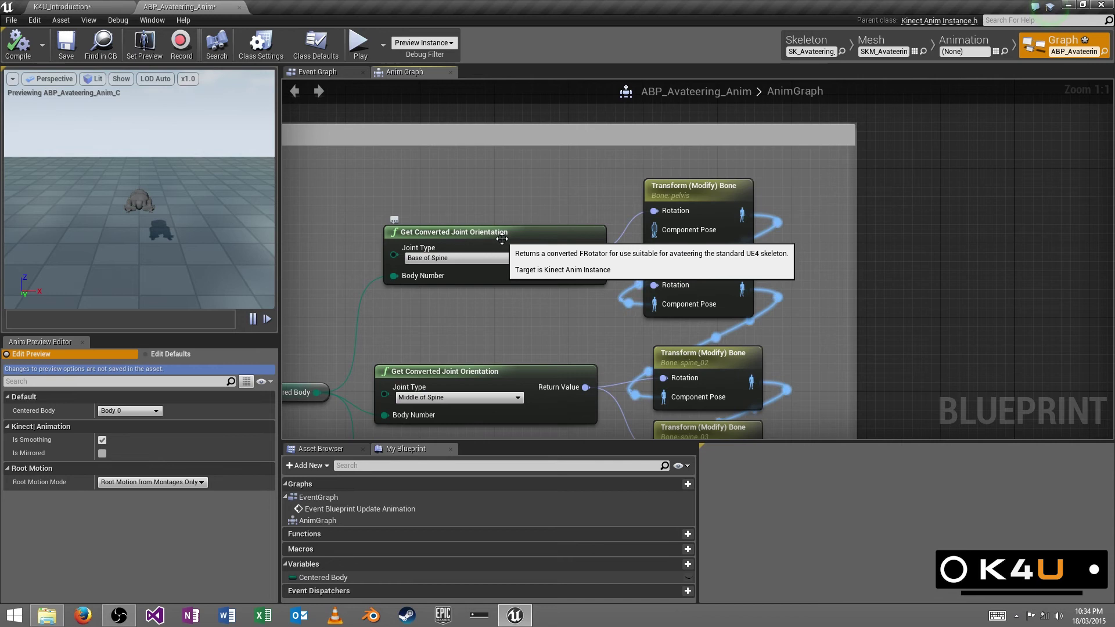
Step: Inspect the Core group's Get Converted Joint Orientation and spine_01 Transform (Modify) Bone nodes
{"action": "left_click", "coordinate": [438, 235]}
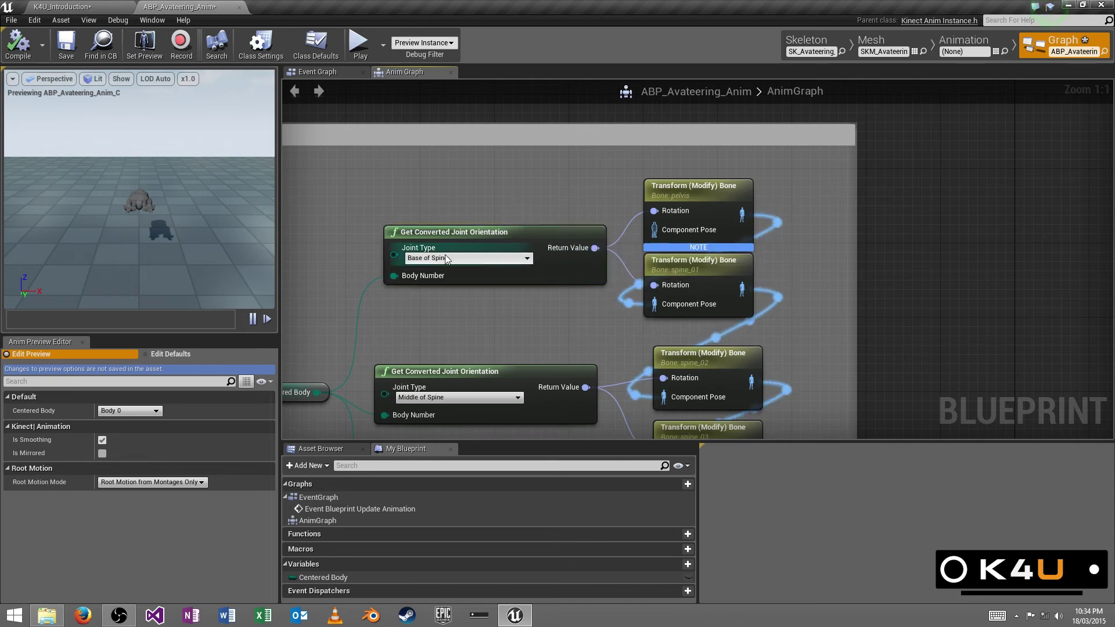
{"action": "right_click", "coordinate": [396, 182]}
{"action": "left_click", "coordinate": [447, 165]}
{"action": "right_click_drag", "start_coordinate": [581, 259], "coordinate": [529, 241]}
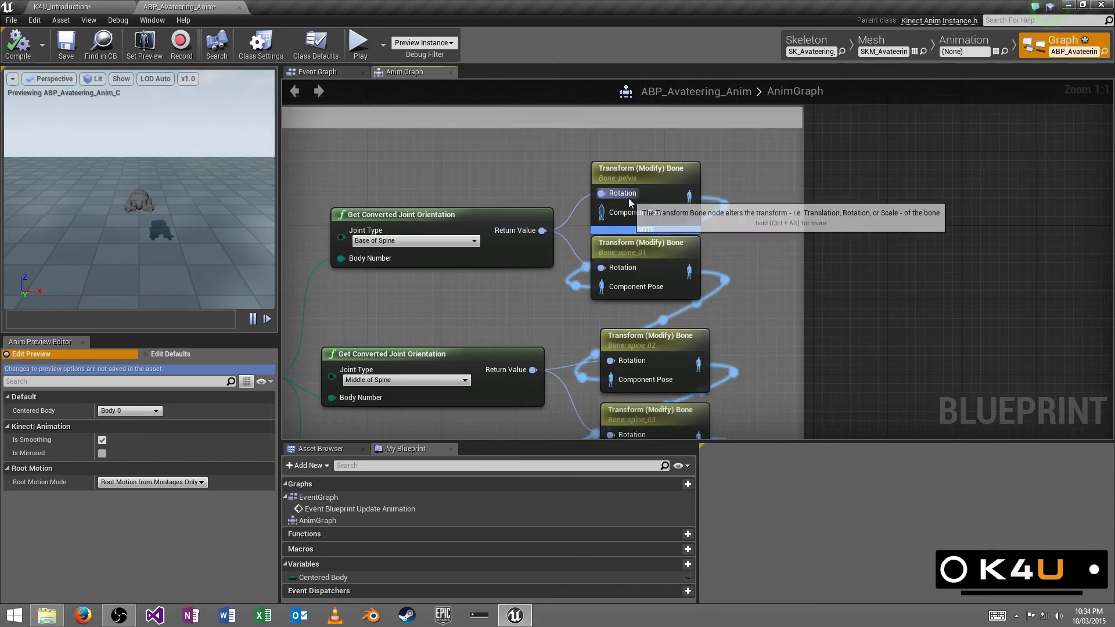
{"action": "scroll", "coordinate": [779, 189], "scroll_direction": "down", "scroll_amount": 2}
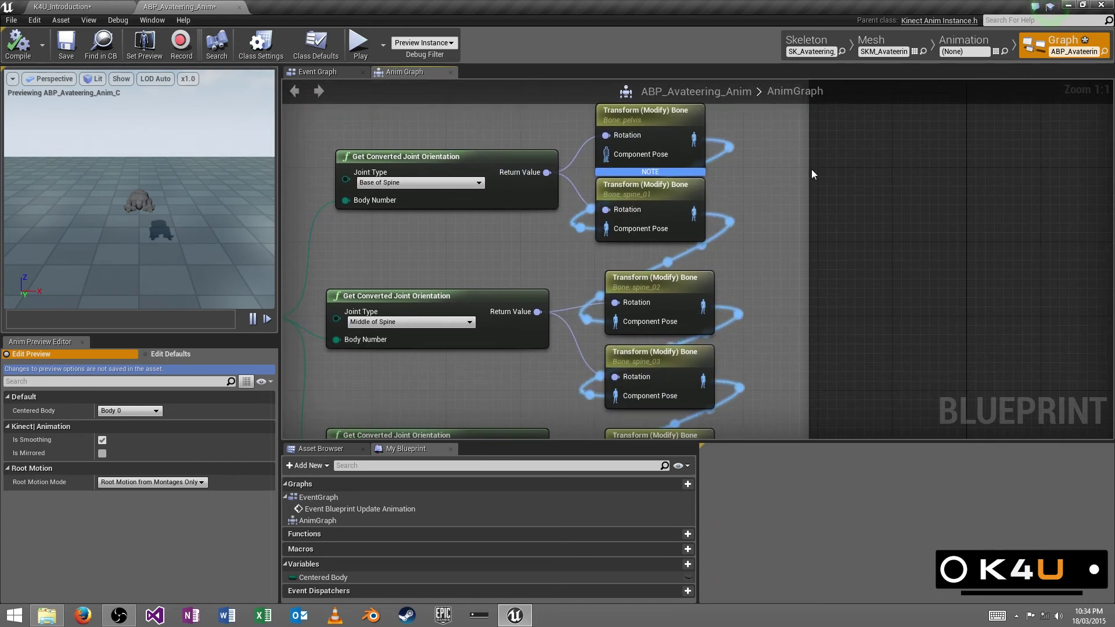
{"action": "scroll", "coordinate": [731, 267], "scroll_direction": "up", "scroll_amount": 3}
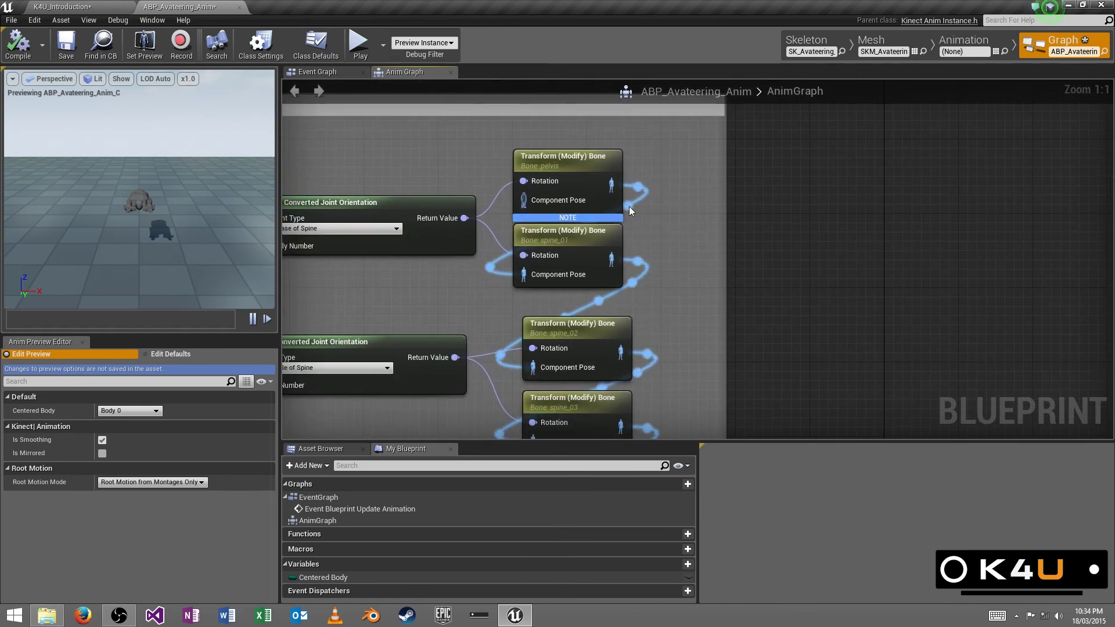
{"action": "left_click", "coordinate": [594, 235]}
{"action": "left_click", "coordinate": [697, 290]}
Step: Follow the graph through the Legs group to Final Animation Pose, then close the animation blueprint
{"action": "right_click_drag", "start_coordinate": [704, 312], "coordinate": [726, 236]}
{"action": "scroll", "coordinate": [726, 235], "scroll_direction": "down", "scroll_amount": 4}
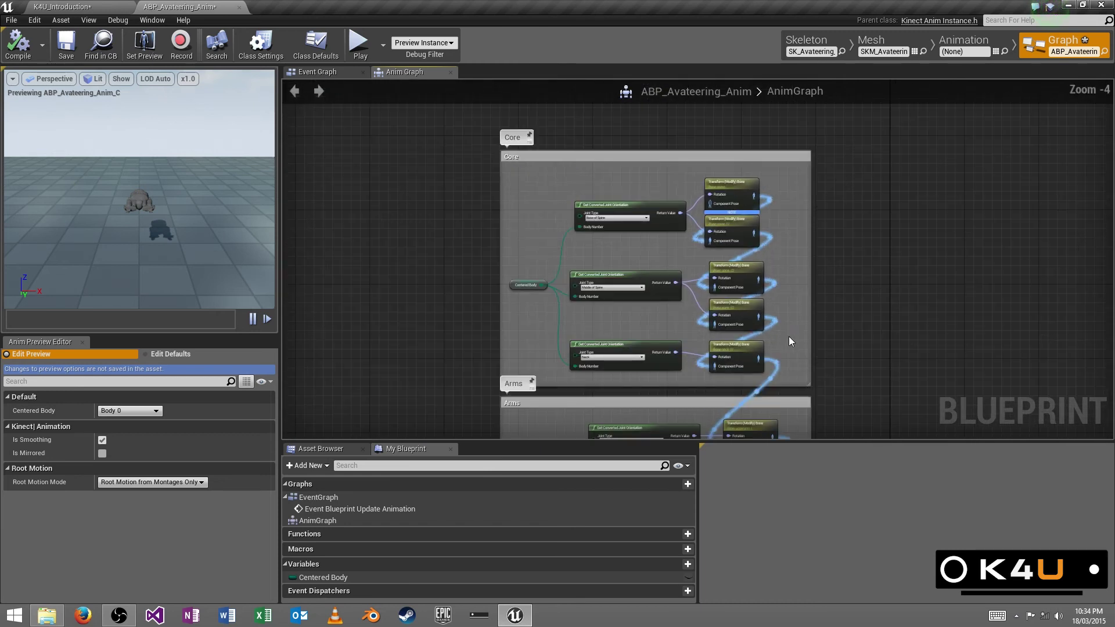
{"action": "right_click_drag", "start_coordinate": [759, 300], "coordinate": [719, 91]}
{"action": "scroll", "coordinate": [664, 244], "scroll_direction": "up", "scroll_amount": 3}
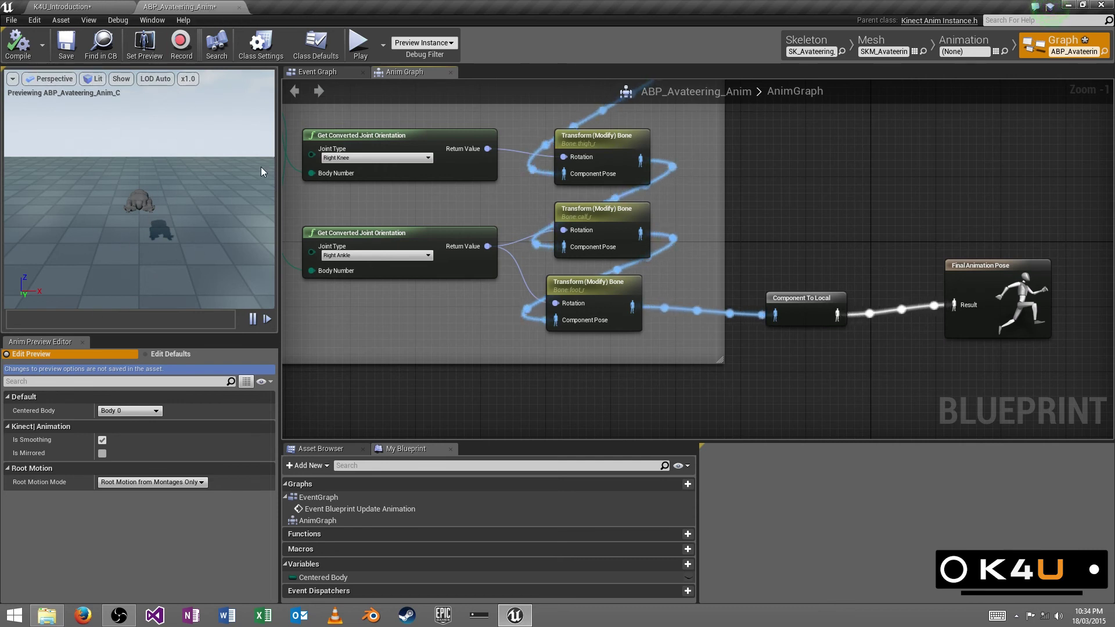
{"action": "right_click_drag", "start_coordinate": [704, 229], "coordinate": [573, 223]}
{"action": "scroll", "coordinate": [741, 255], "scroll_direction": "up", "scroll_amount": 1}
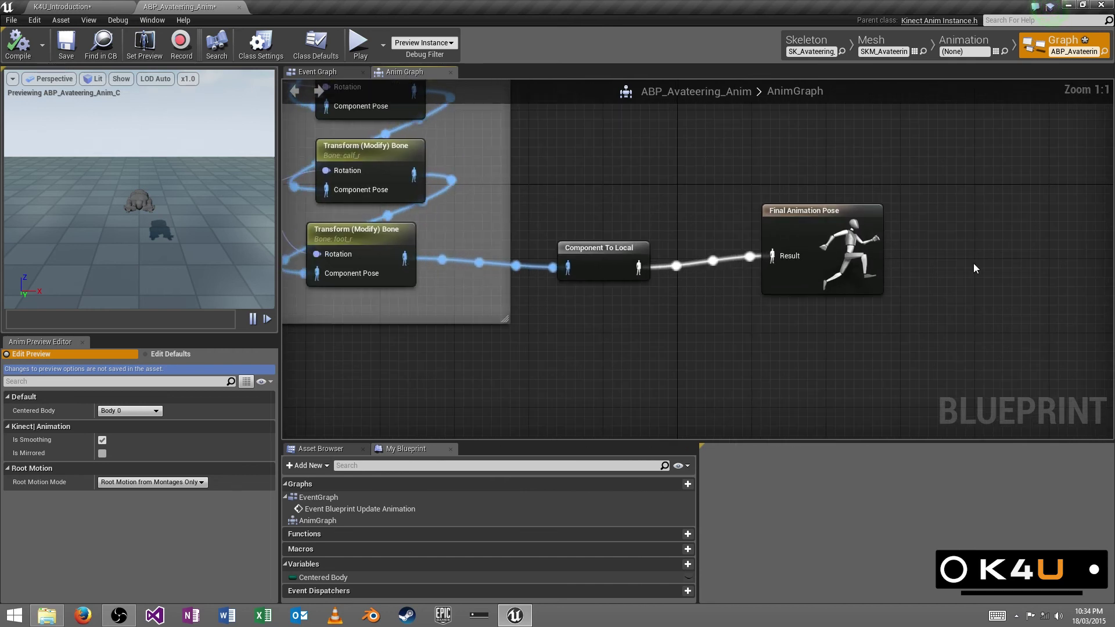
{"action": "left_click", "coordinate": [821, 224]}
{"action": "left_click", "coordinate": [999, 184]}
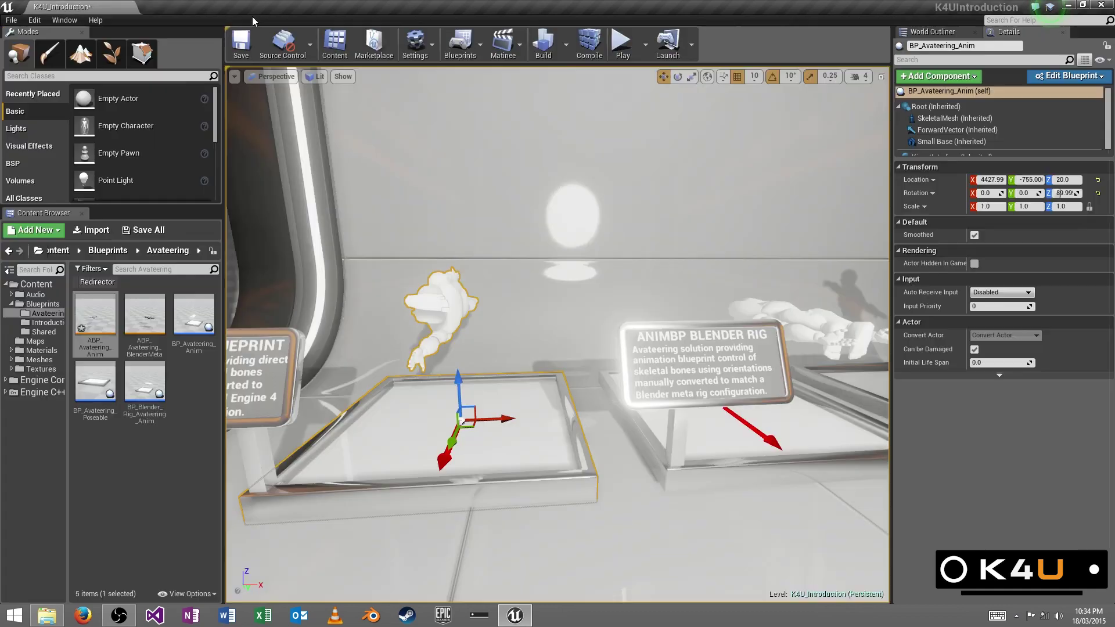
{"action": "left_click", "coordinate": [239, 7]}
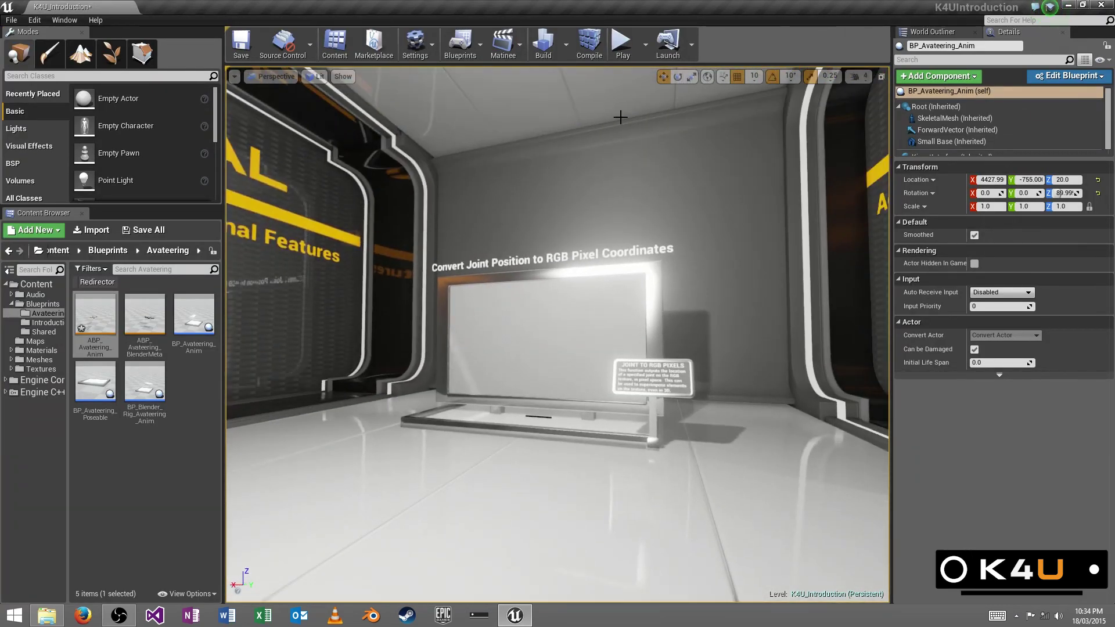
Step: Start Play-In-Editor again and capture input in the game view
{"action": "left_click", "coordinate": [622, 47]}
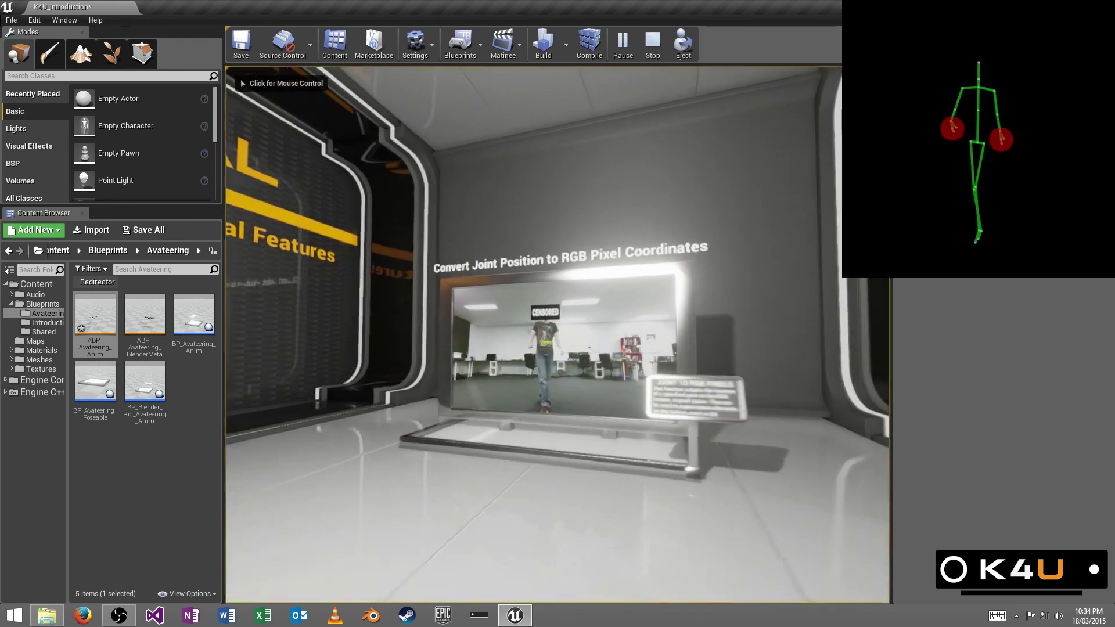
{"action": "left_click", "coordinate": [240, 79]}
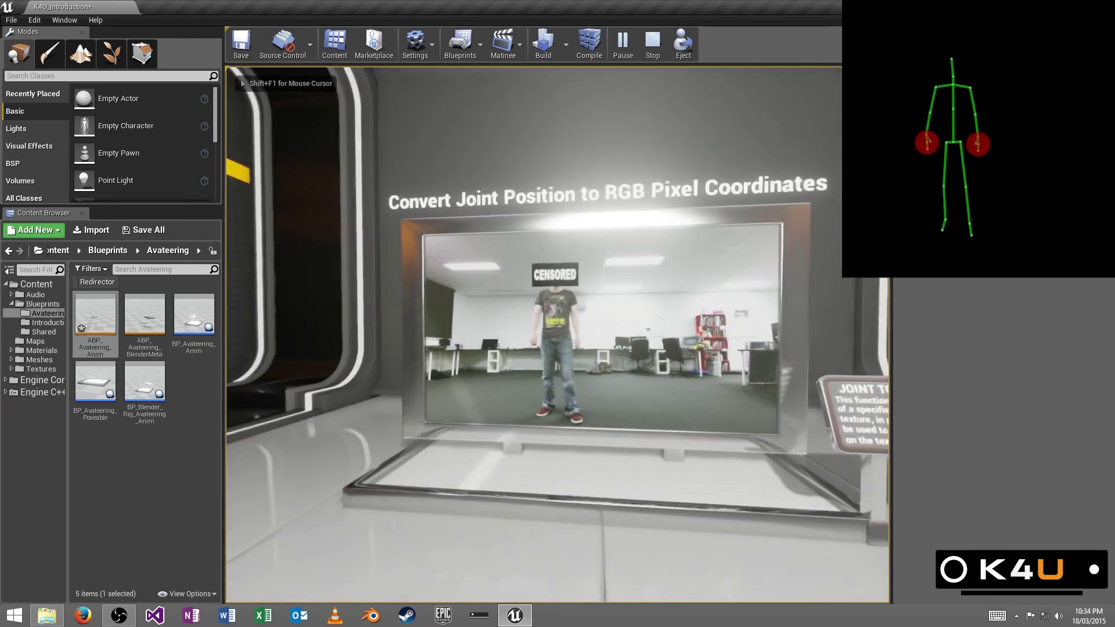